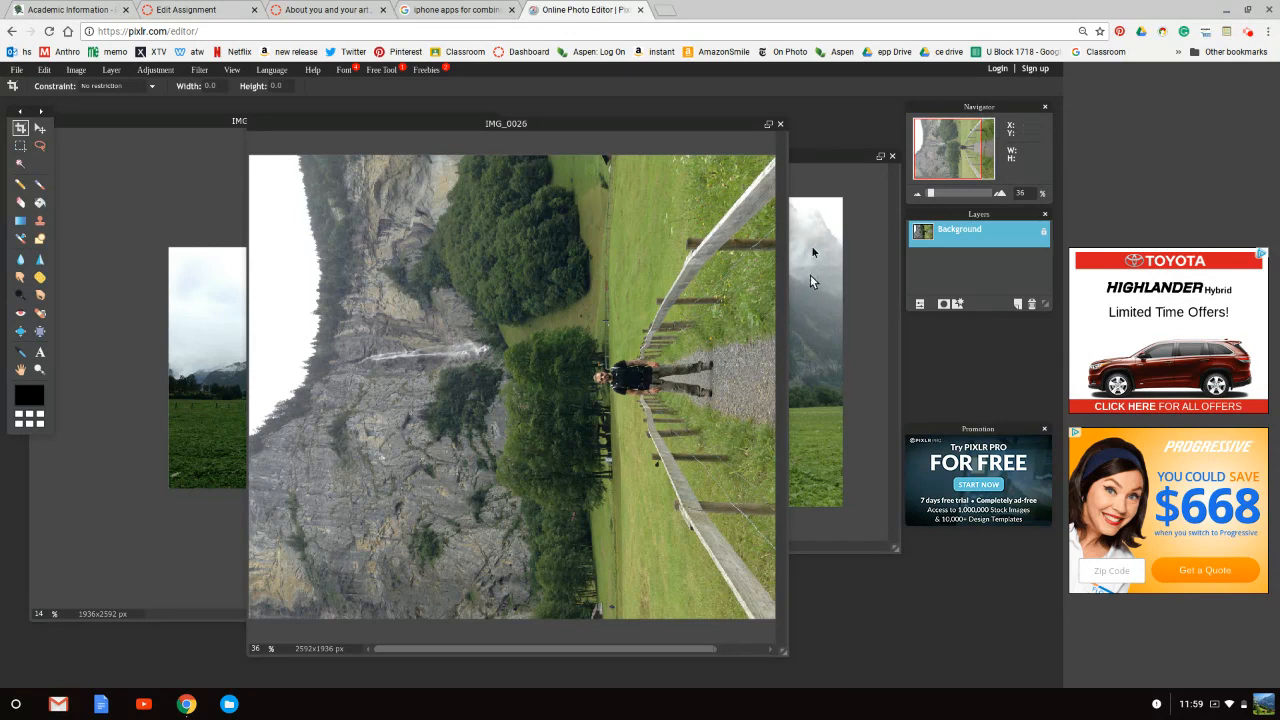
- Rotate the IMG_0026 canvas 90° clockwise, enlarge its window and zoom out to 17% so the whole photo fits
{"action": "left_click", "coordinate": [839, 160]}
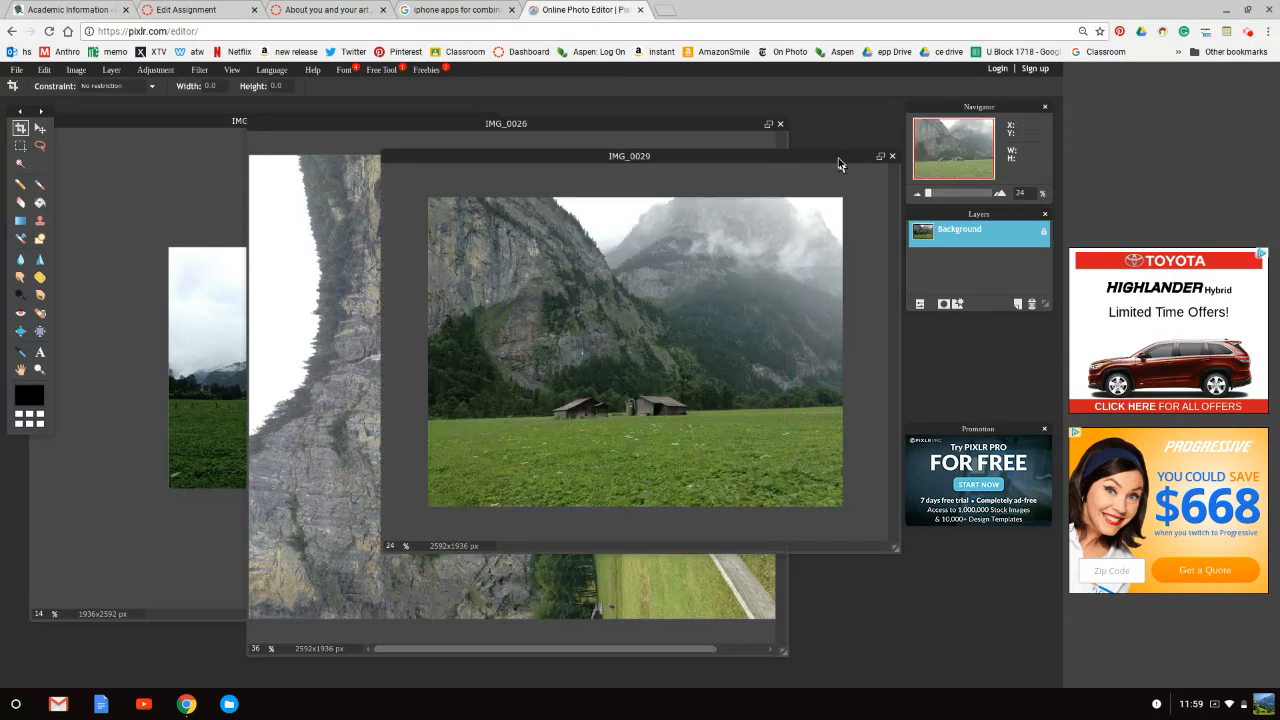
{"action": "left_click", "coordinate": [170, 129]}
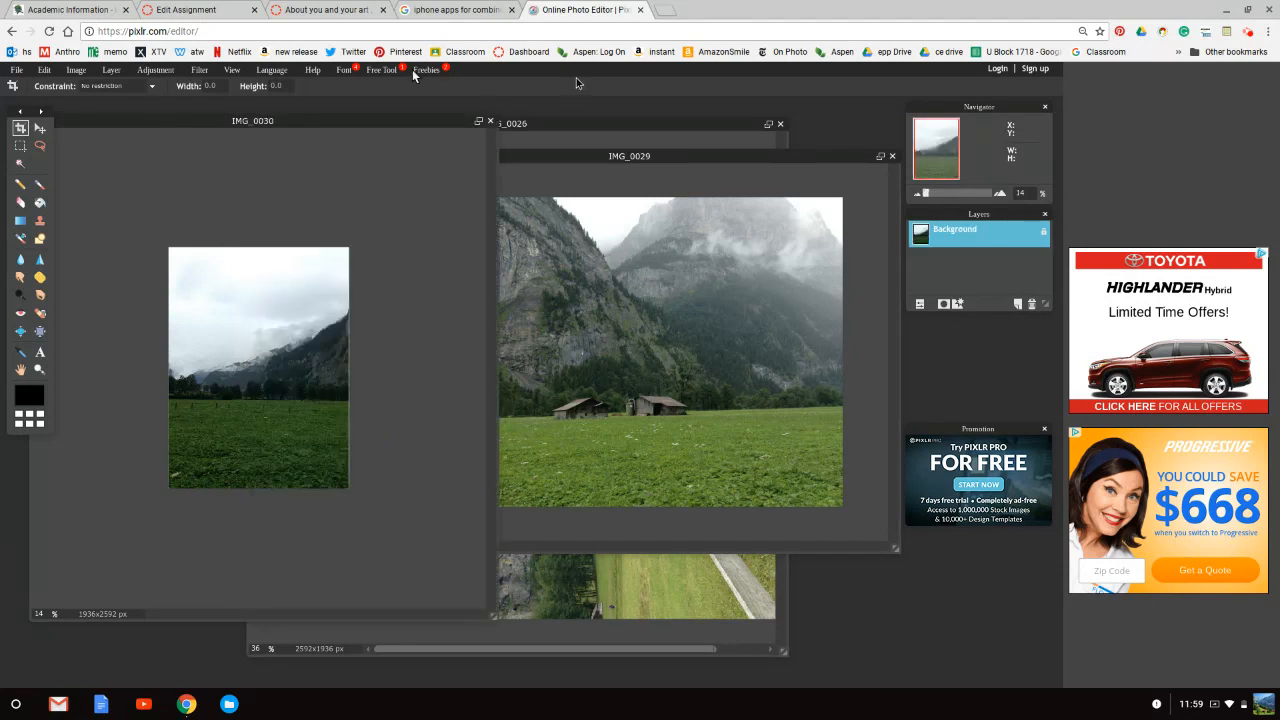
{"action": "left_click", "coordinate": [716, 131]}
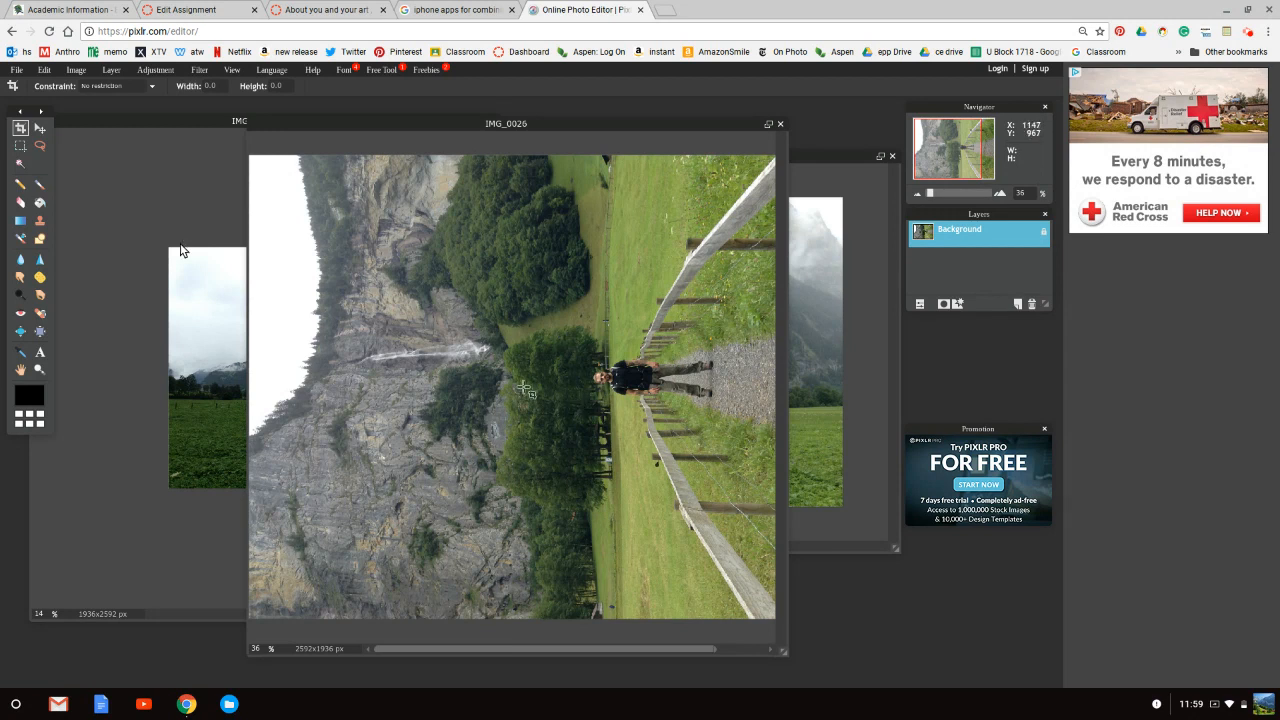
{"action": "left_click", "coordinate": [86, 77]}
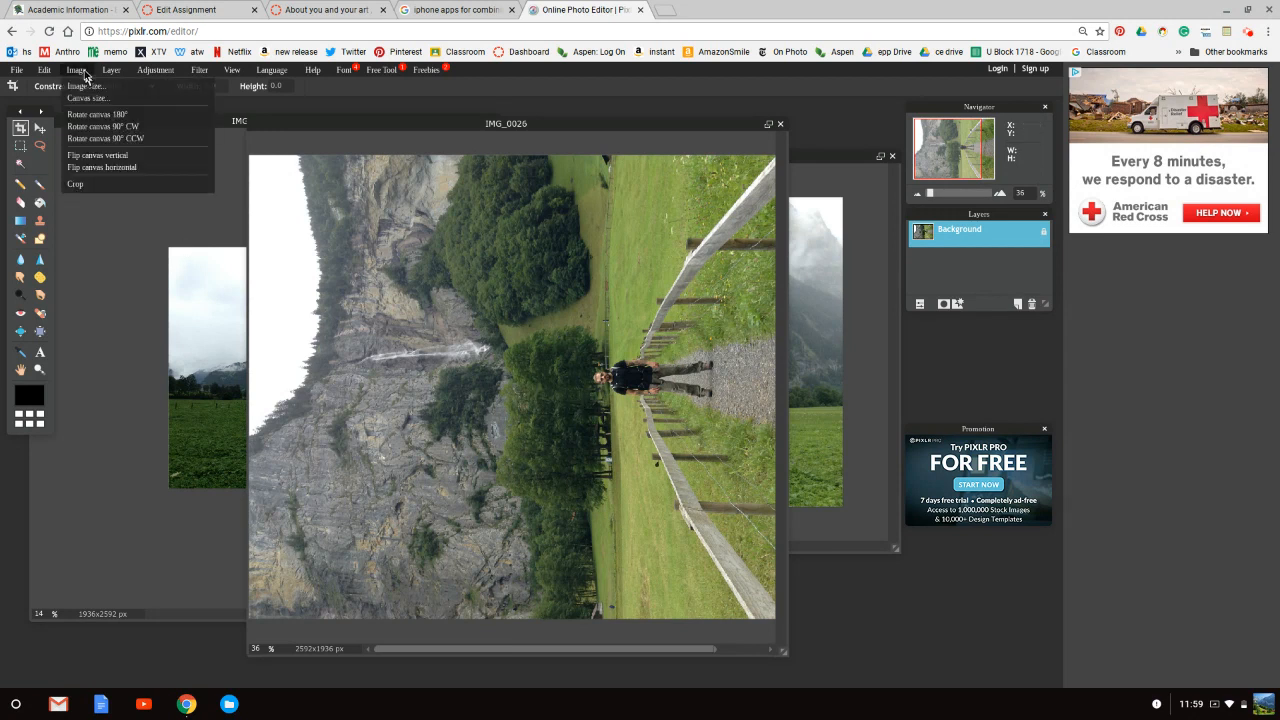
{"action": "left_click", "coordinate": [111, 127]}
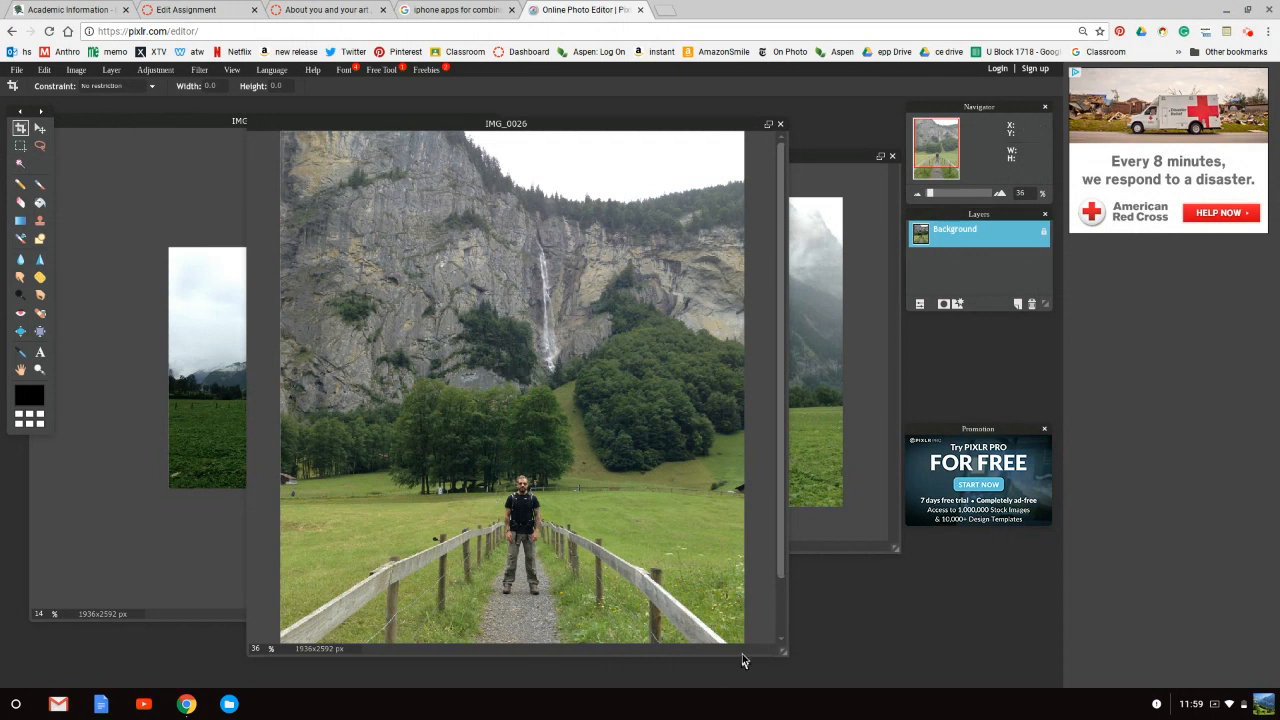
{"action": "left_click_drag", "start_coordinate": [787, 656], "coordinate": [768, 682]}
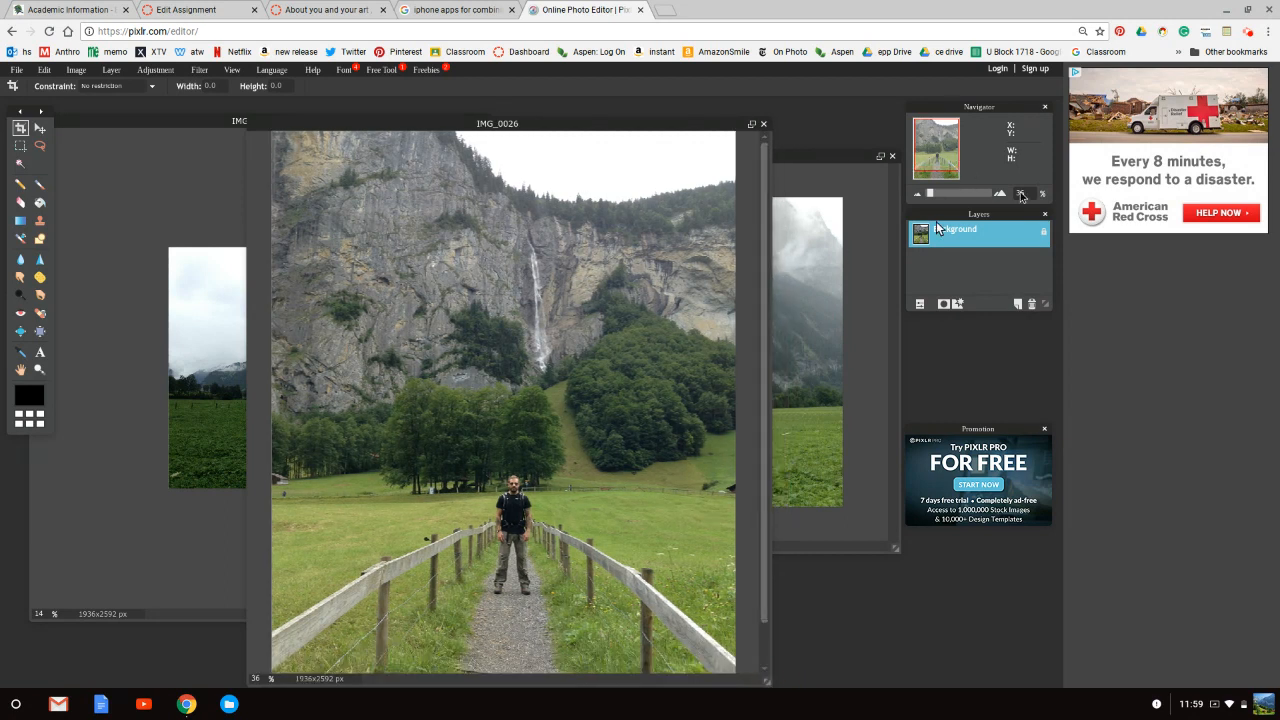
{"action": "left_click", "coordinate": [919, 196]}
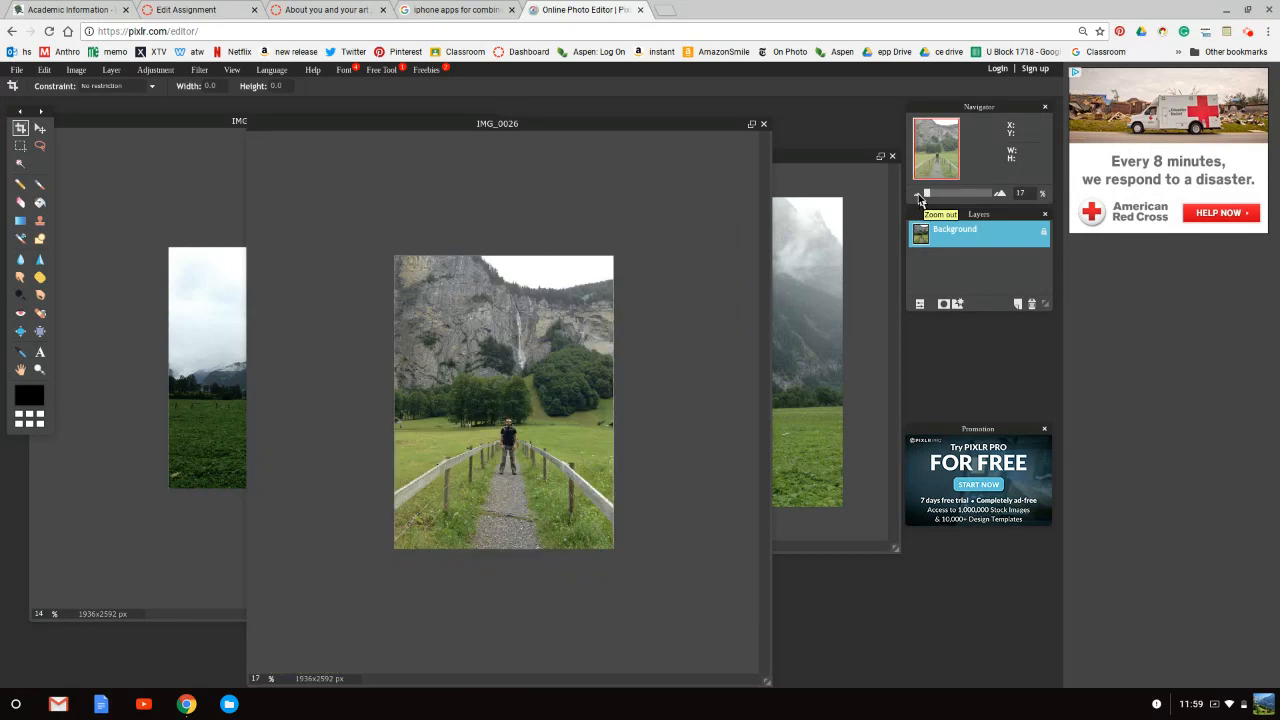
- Widen the IMG_0026 canvas to 4000 pixels with the anchor at top centre, leaving blank space on both sides of the photo
{"action": "left_click", "coordinate": [808, 160]}
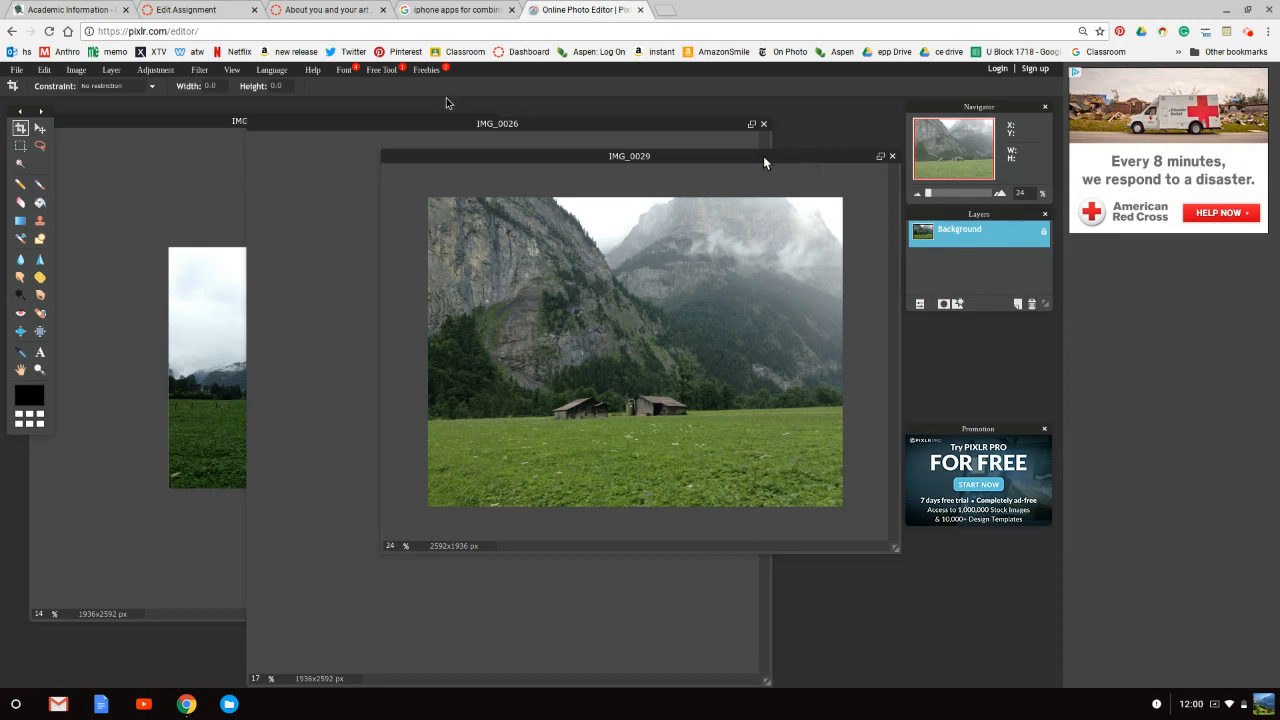
{"action": "left_click", "coordinate": [205, 125]}
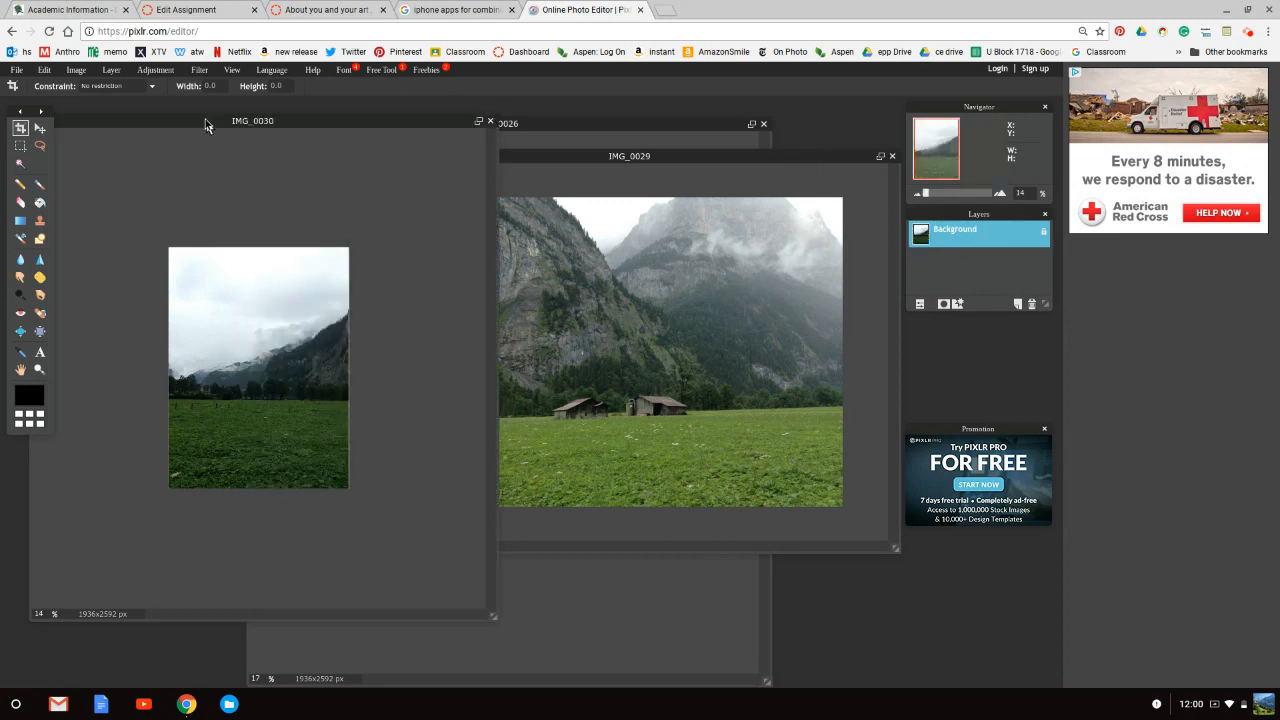
{"action": "left_click", "coordinate": [590, 126]}
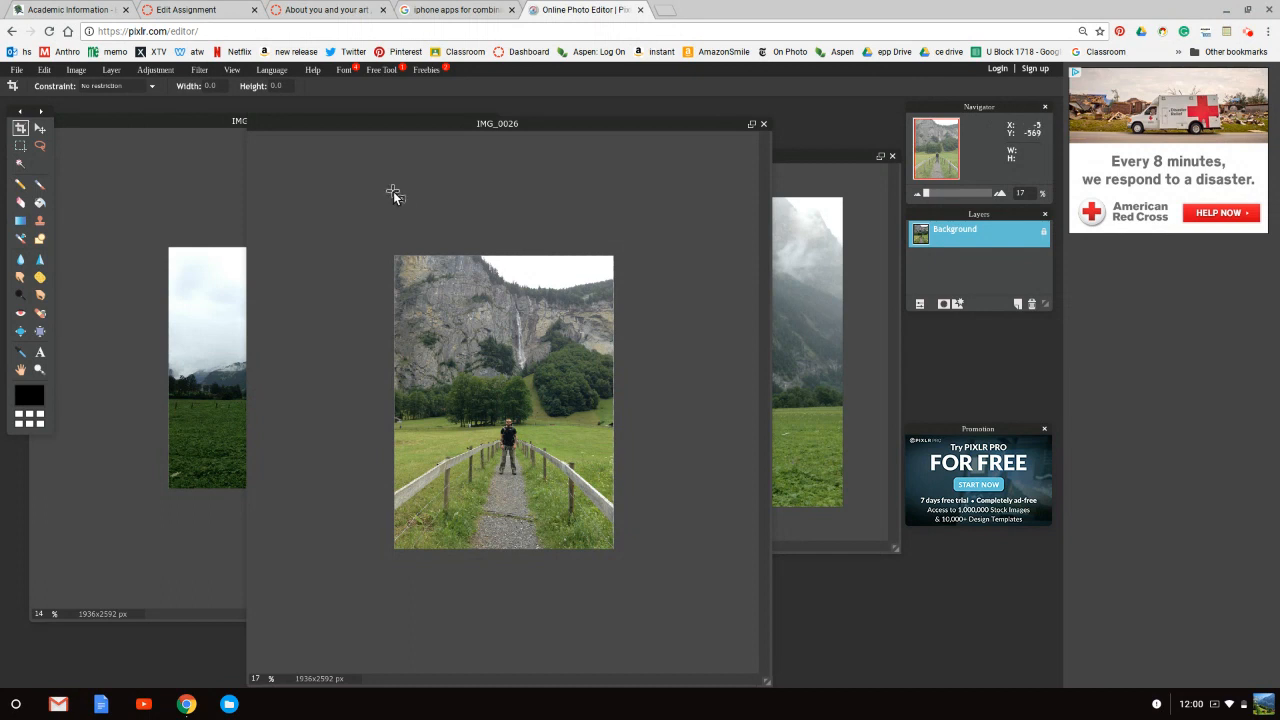
{"action": "left_click", "coordinate": [83, 77]}
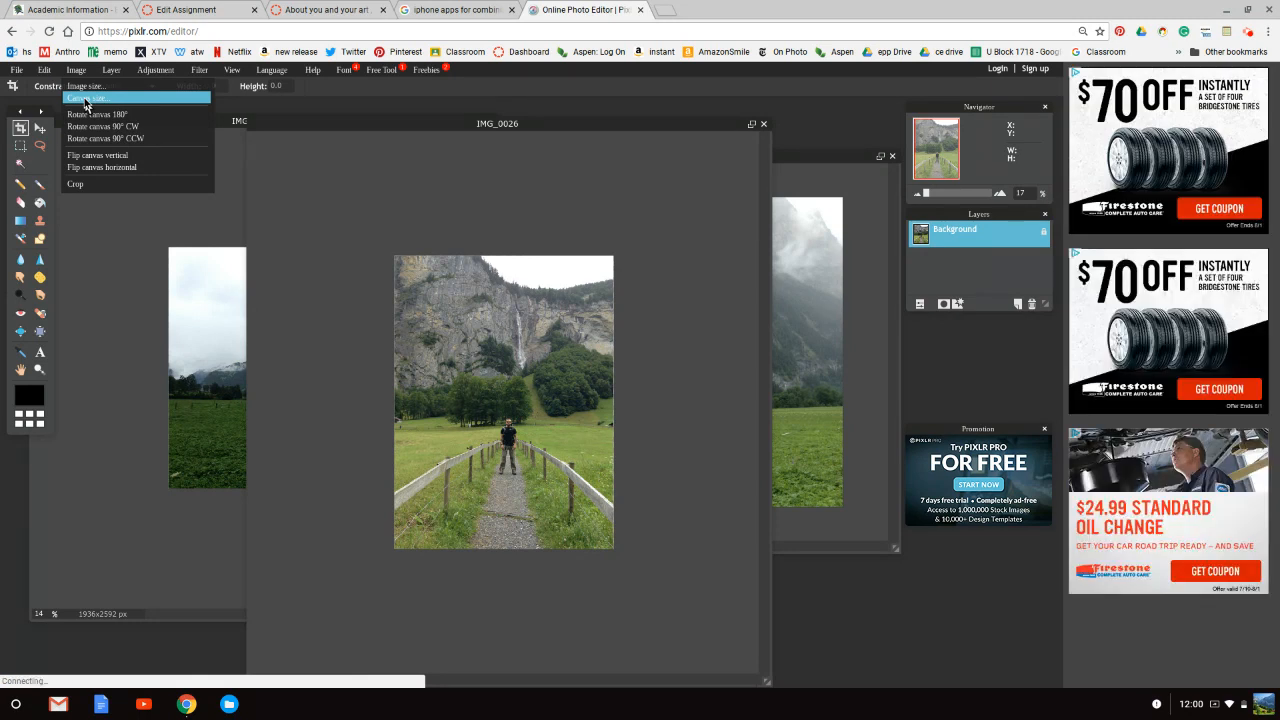
{"action": "left_click", "coordinate": [85, 100]}
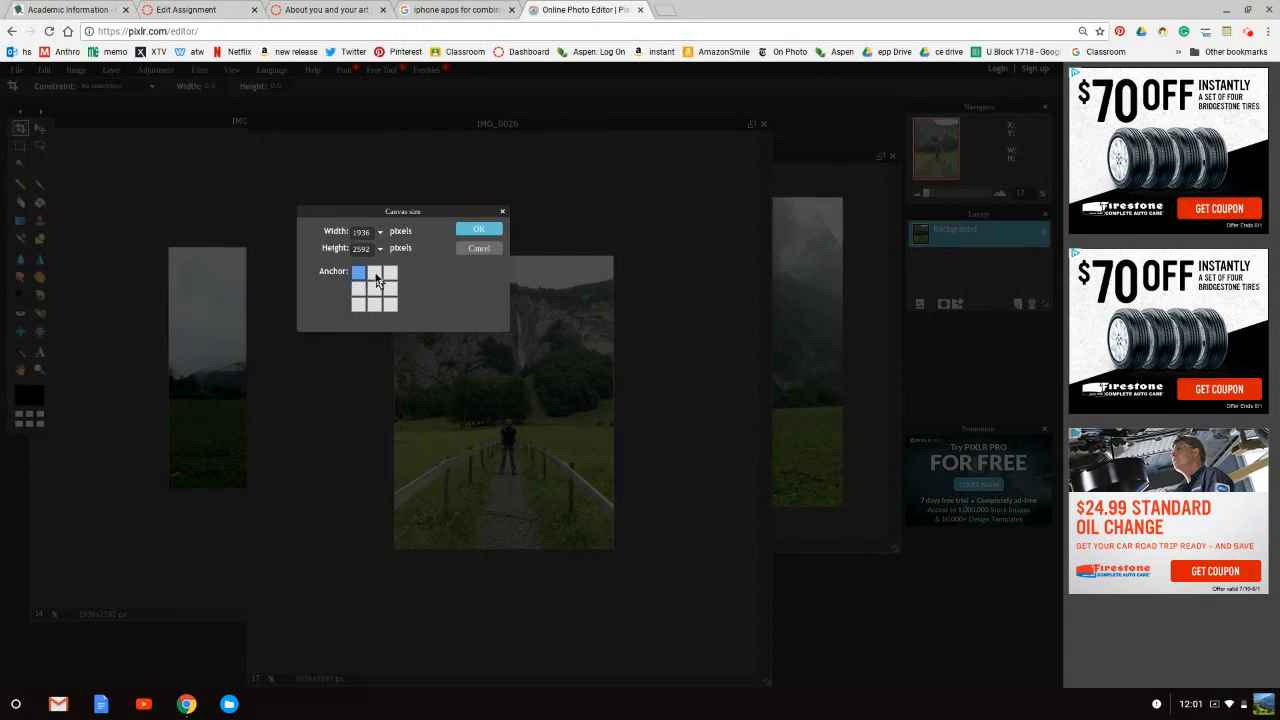
{"action": "left_click", "coordinate": [375, 274]}
{"action": "key", "text": "BackSpace"}
{"action": "key", "text": "BackSpace"}
{"action": "key", "text": "BackSpace"}
{"action": "key", "text": "BackSpace"}
{"action": "type", "text": "600"}
{"action": "left_click", "coordinate": [475, 227]}
{"action": "left_click", "coordinate": [477, 229]}
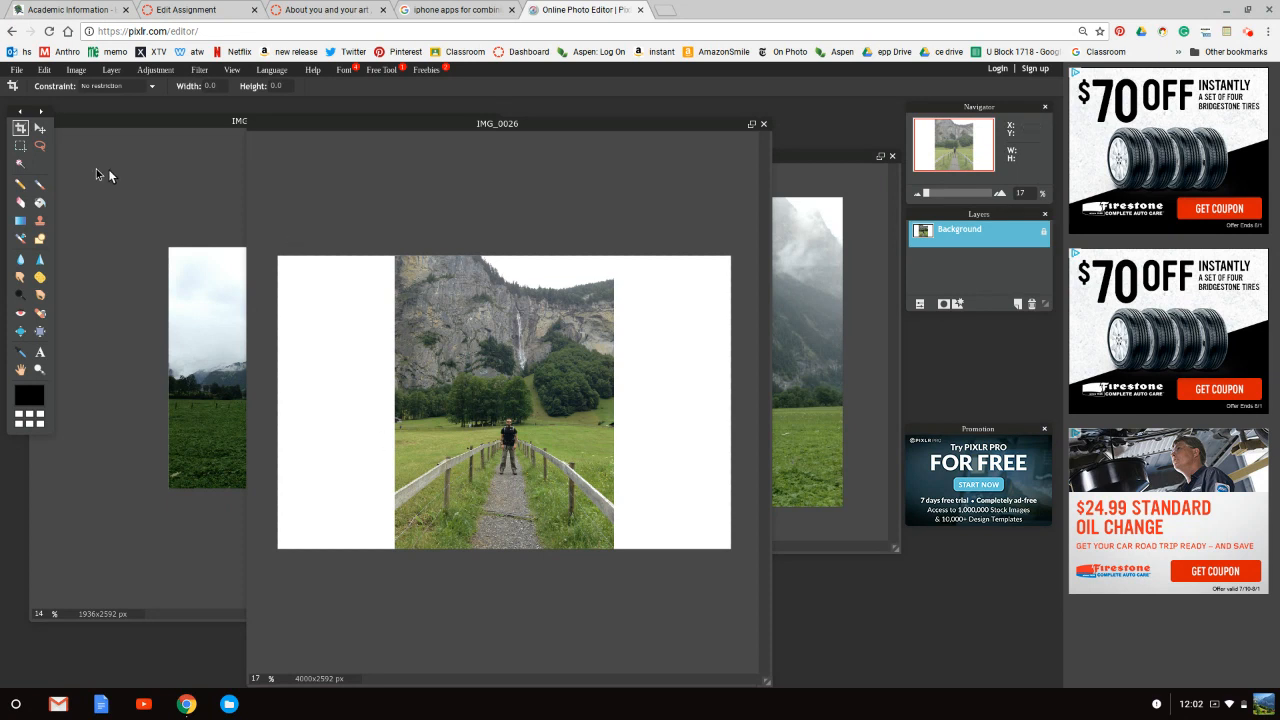
- Draw a rectangular marquee selection of about 2001 by 2592 pixels around the photo on the IMG_0026 canvas
{"action": "left_click", "coordinate": [22, 147]}
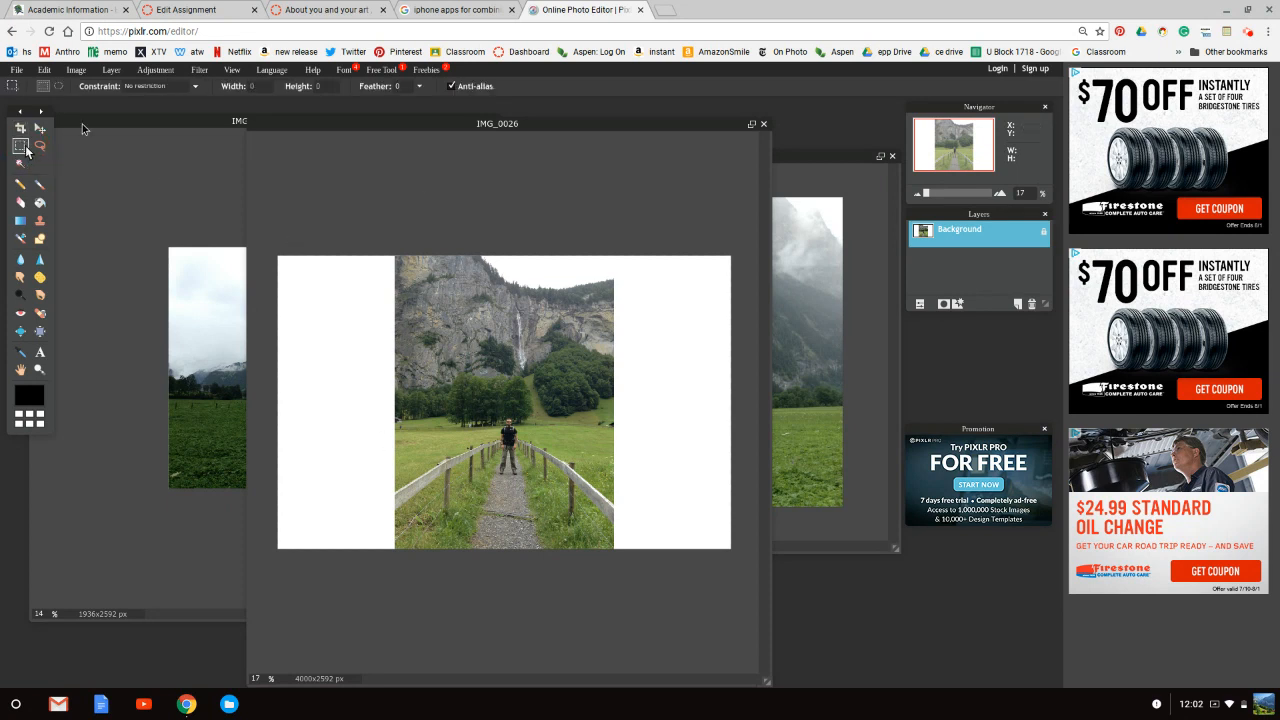
{"action": "left_click_drag", "start_coordinate": [392, 257], "coordinate": [619, 561]}
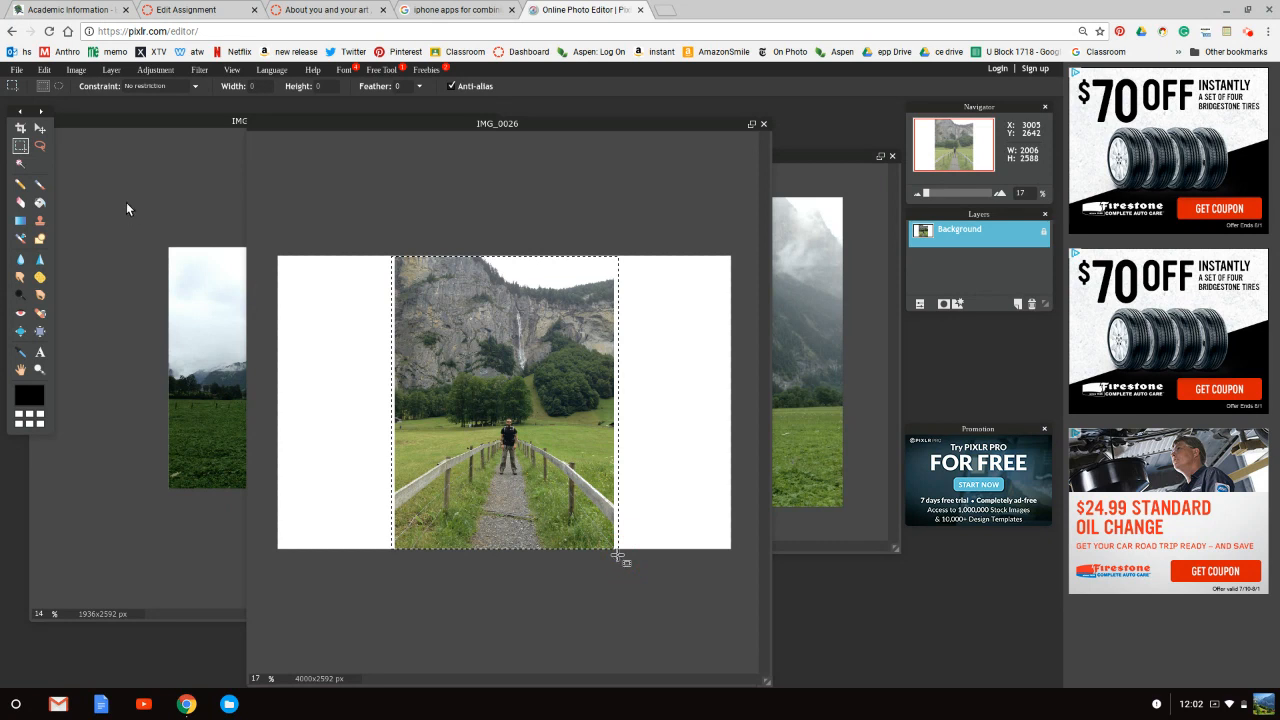
{"action": "left_click", "coordinate": [47, 72]}
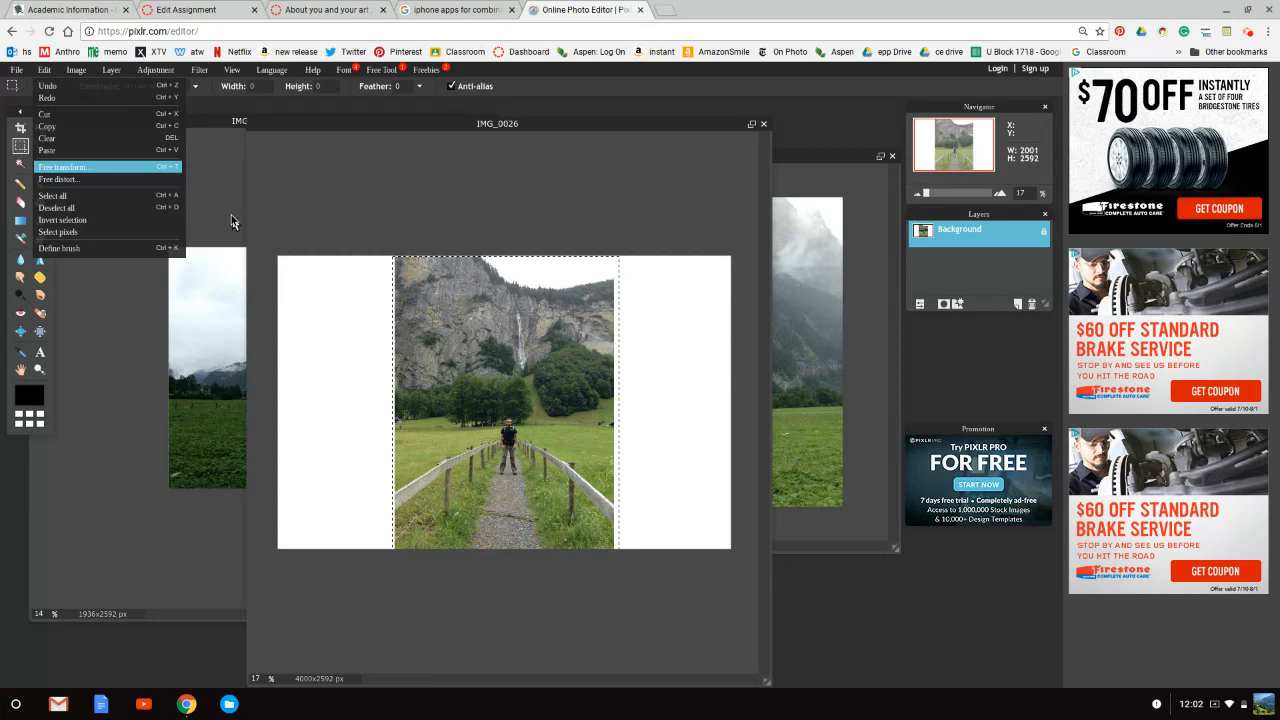
{"action": "left_click", "coordinate": [175, 172]}
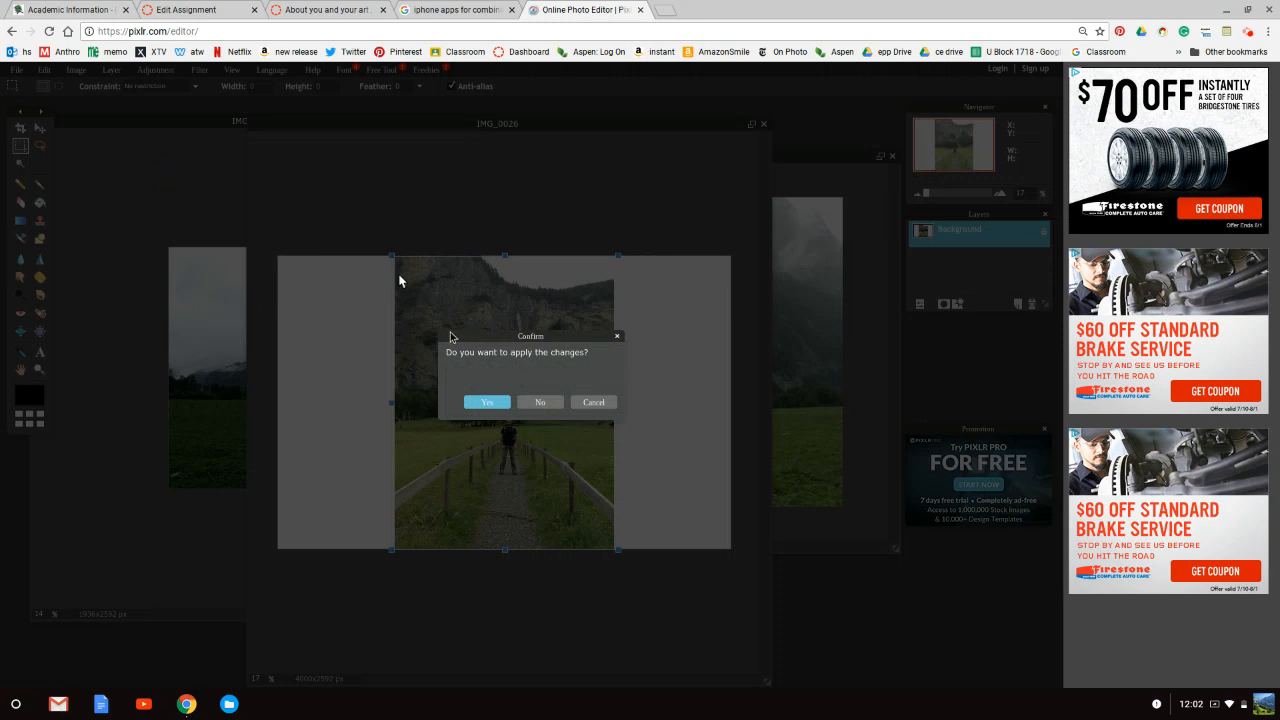
{"action": "left_click", "coordinate": [543, 403]}
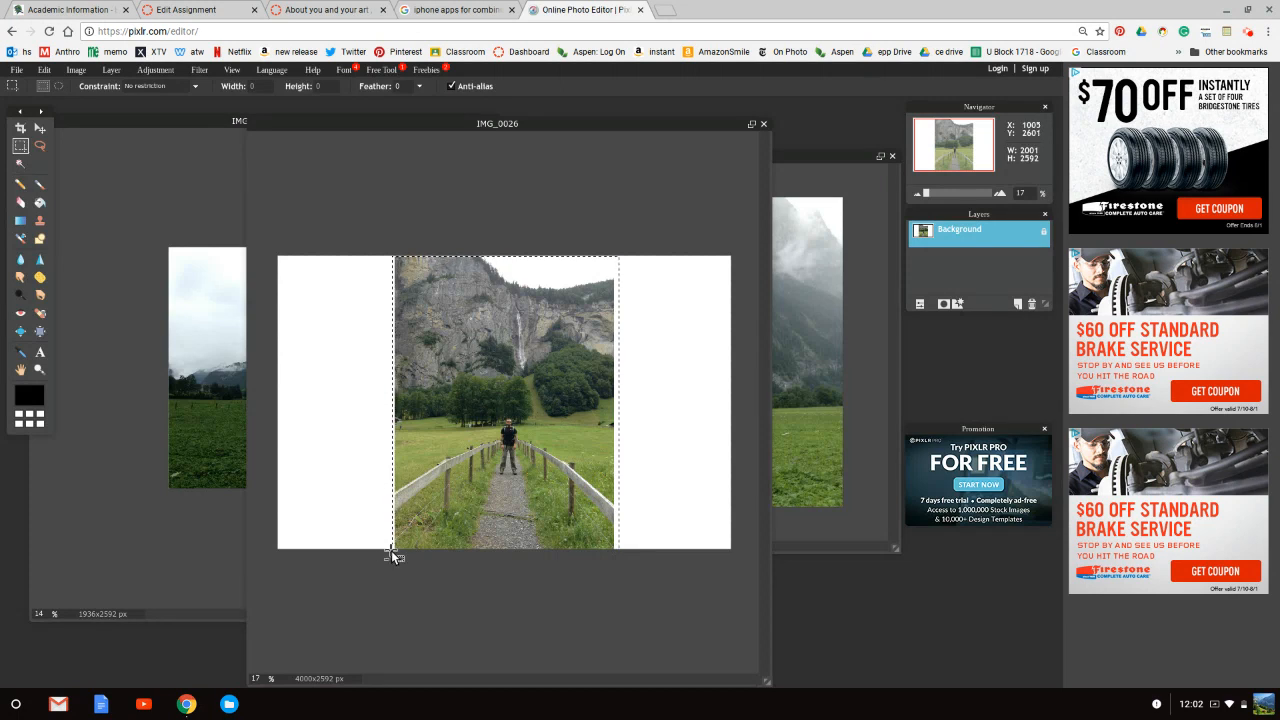
{"action": "key", "text": "ctrl+t"}
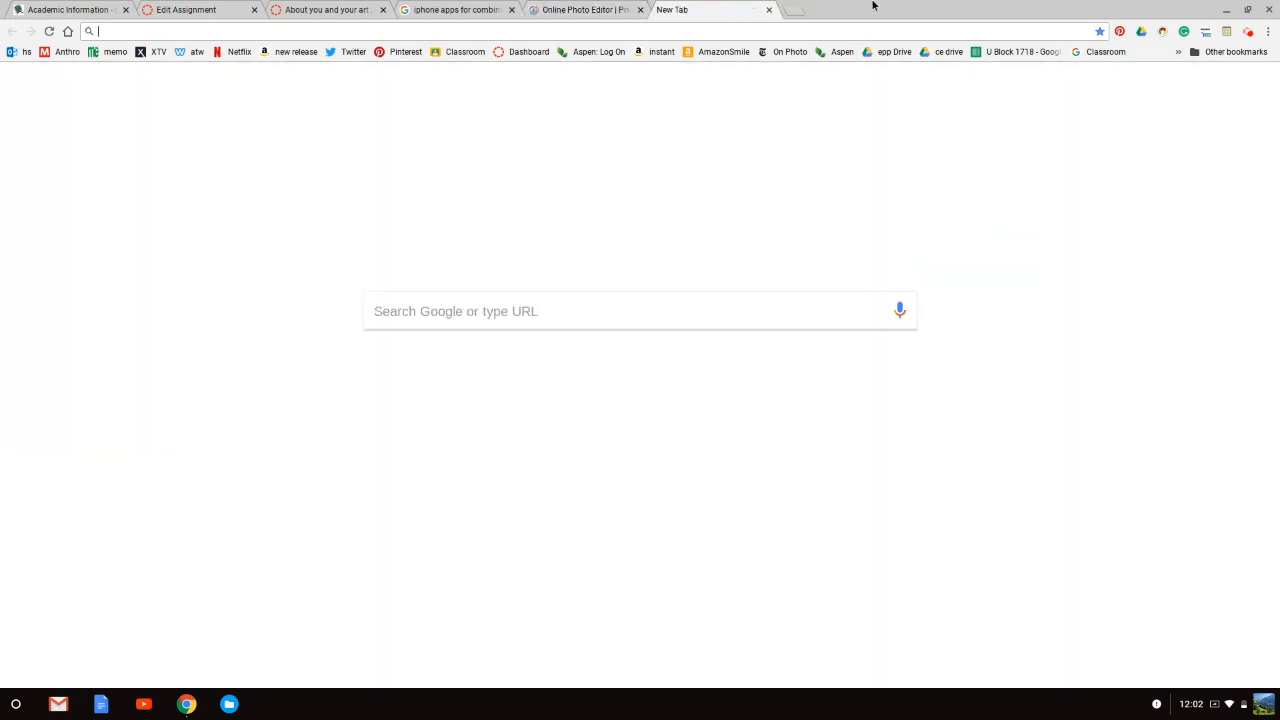
{"action": "left_click", "coordinate": [769, 11]}
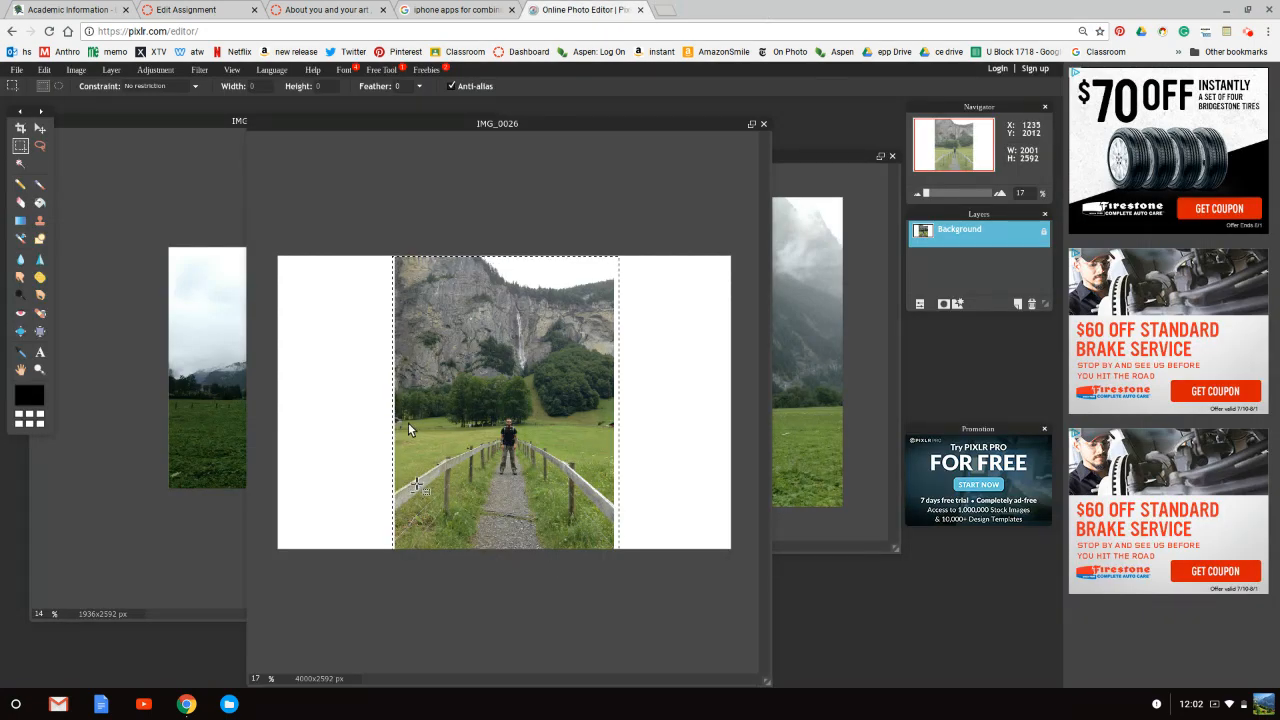
- Shrink the selected photo proportionally to less than half its size at the canvas centre with Free transform and apply it
{"action": "left_click", "coordinate": [45, 71]}
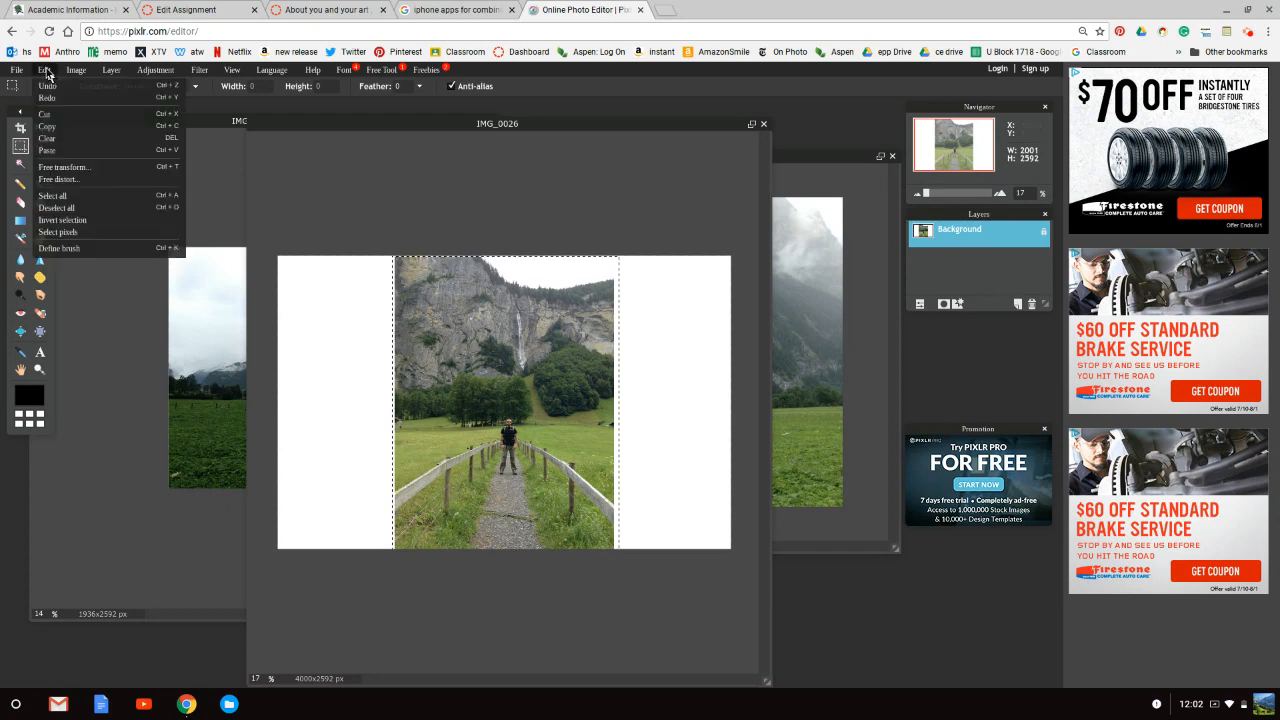
{"action": "left_click", "coordinate": [79, 172]}
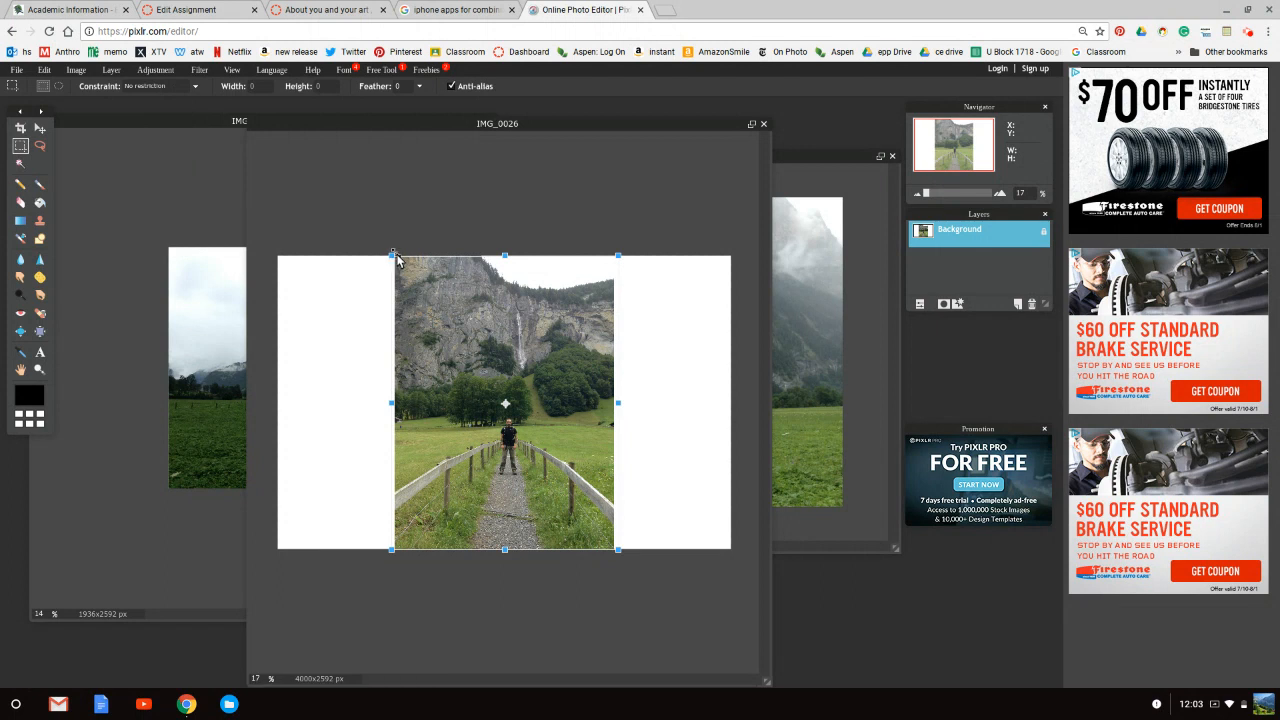
{"action": "left_click_drag", "start_coordinate": [396, 258], "coordinate": [460, 339]}
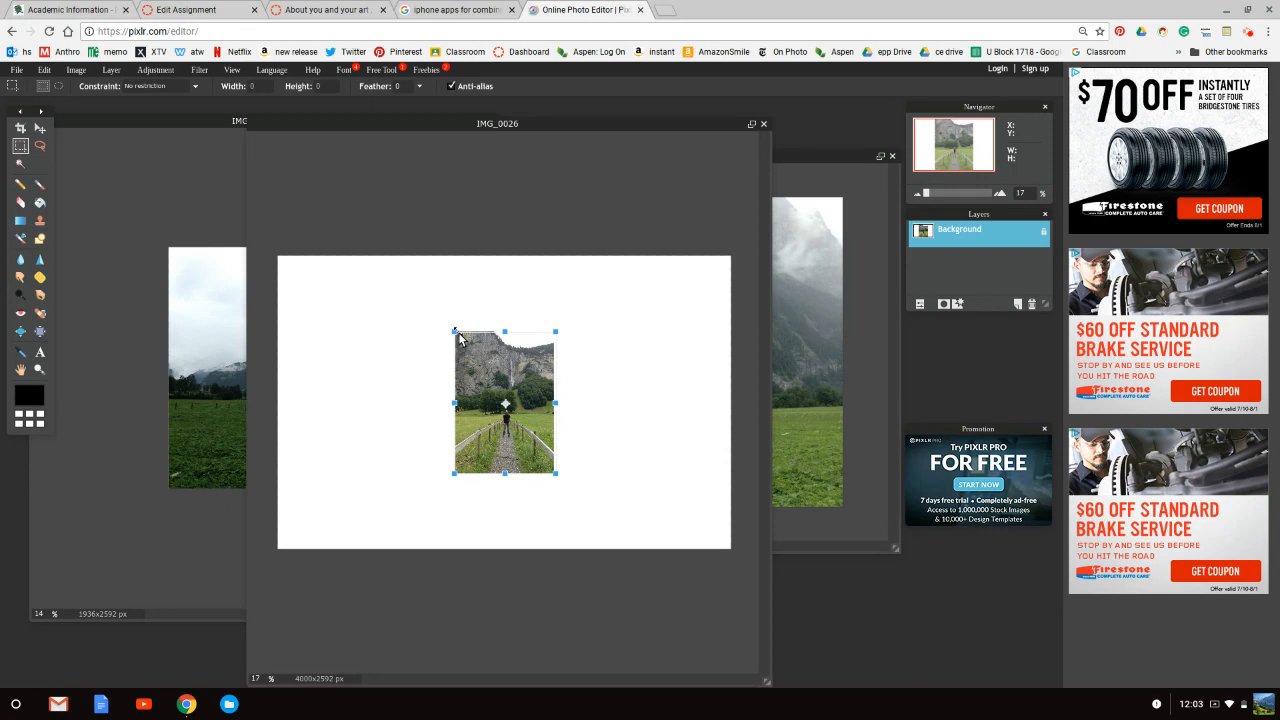
{"action": "left_click", "coordinate": [403, 364]}
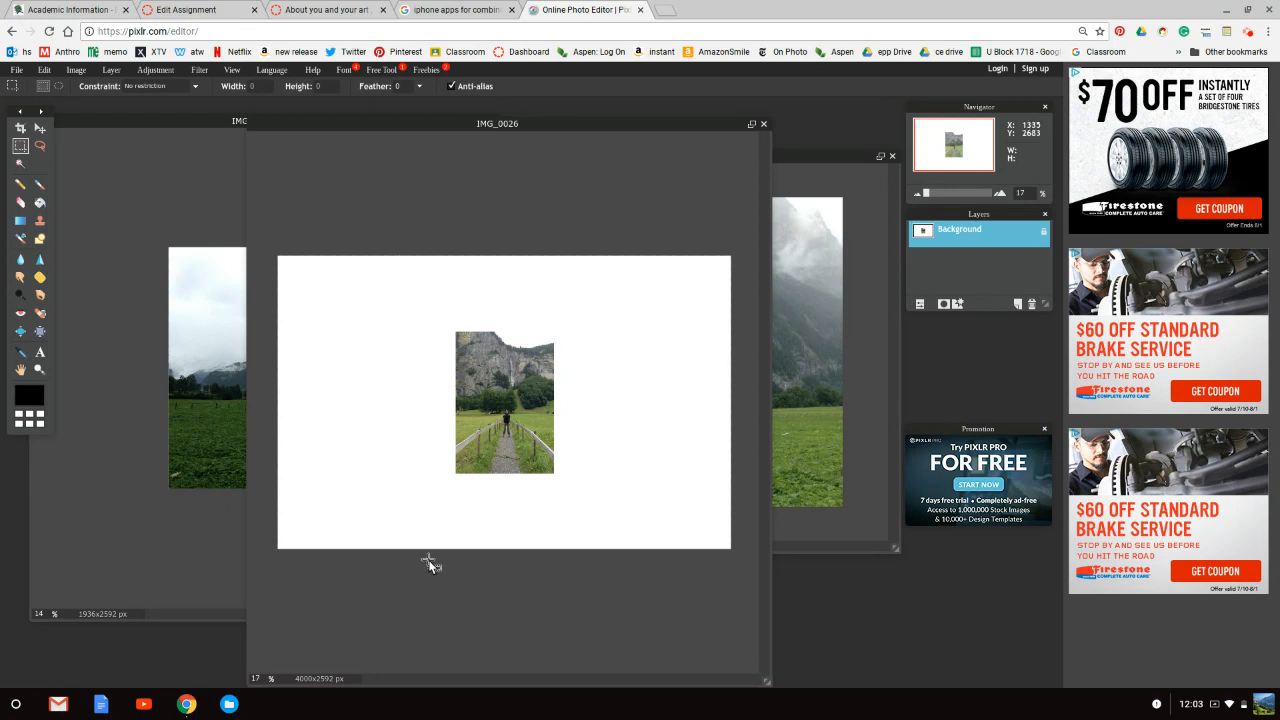
- Select the entire IMG_0030 photo, copy it and paste it as a new layer into IMG_0026
{"action": "left_click", "coordinate": [156, 128]}
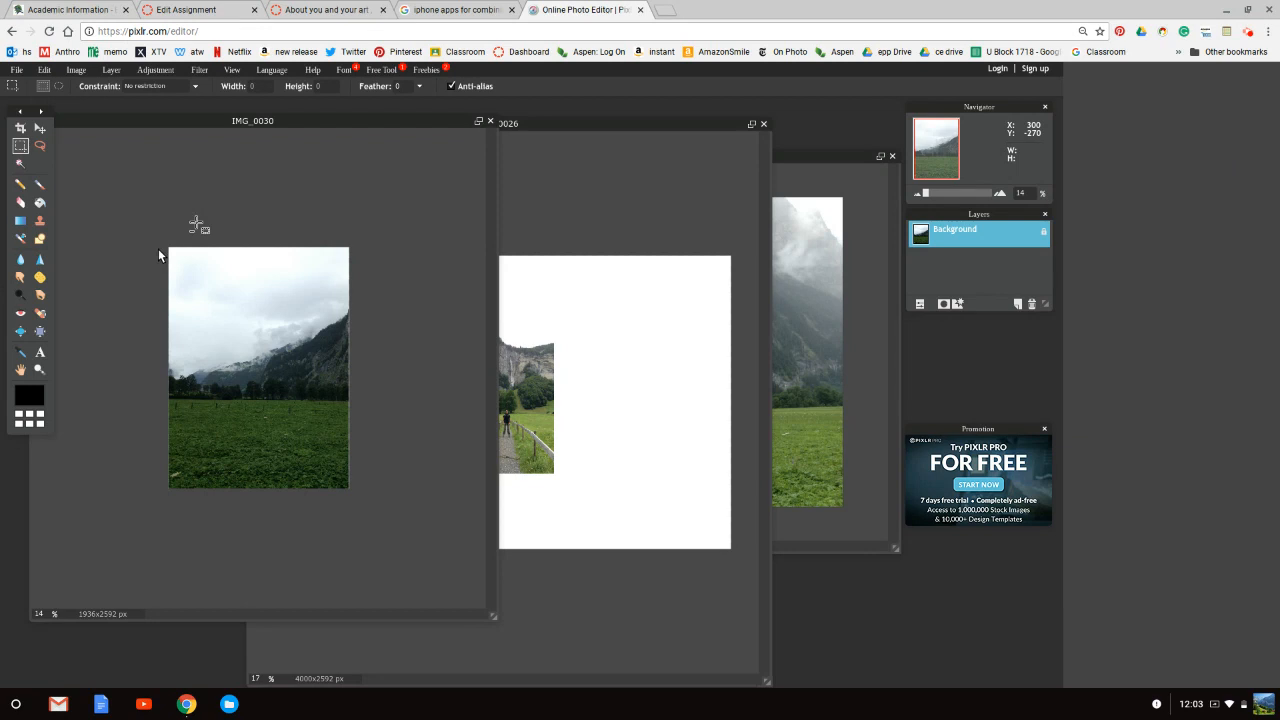
{"action": "left_click_drag", "start_coordinate": [165, 243], "coordinate": [299, 386]}
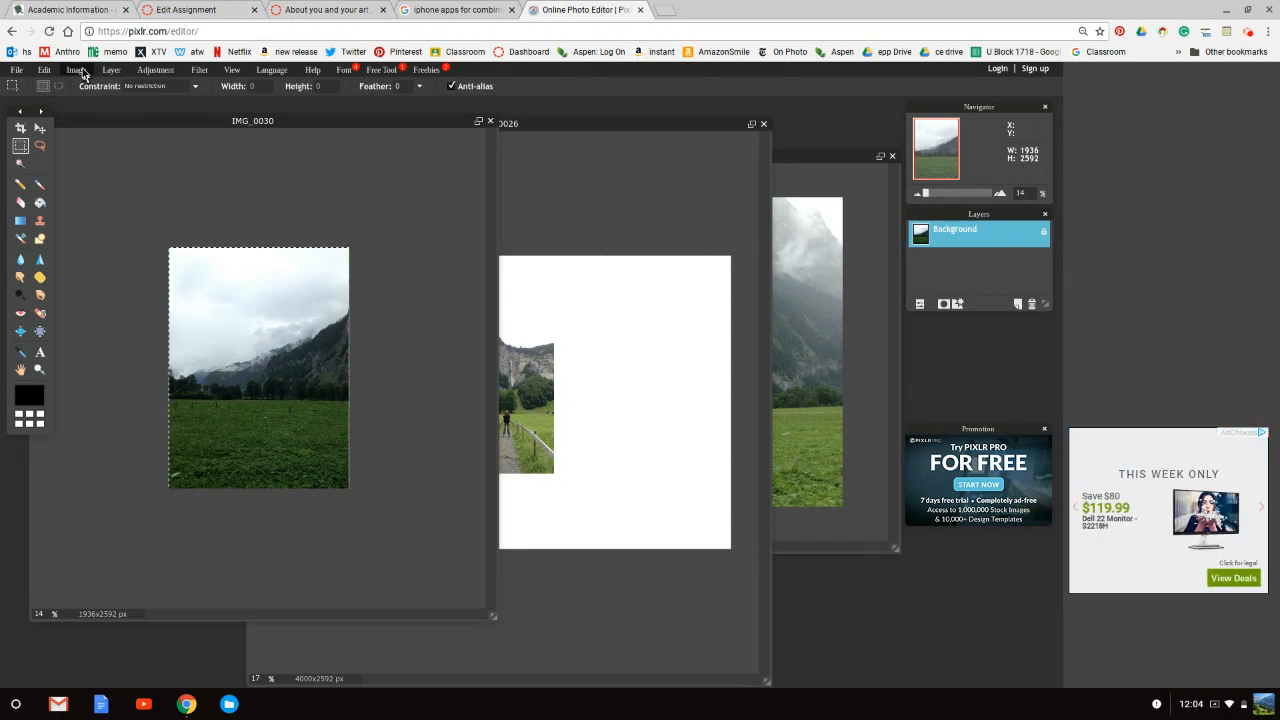
{"action": "left_click", "coordinate": [530, 127]}
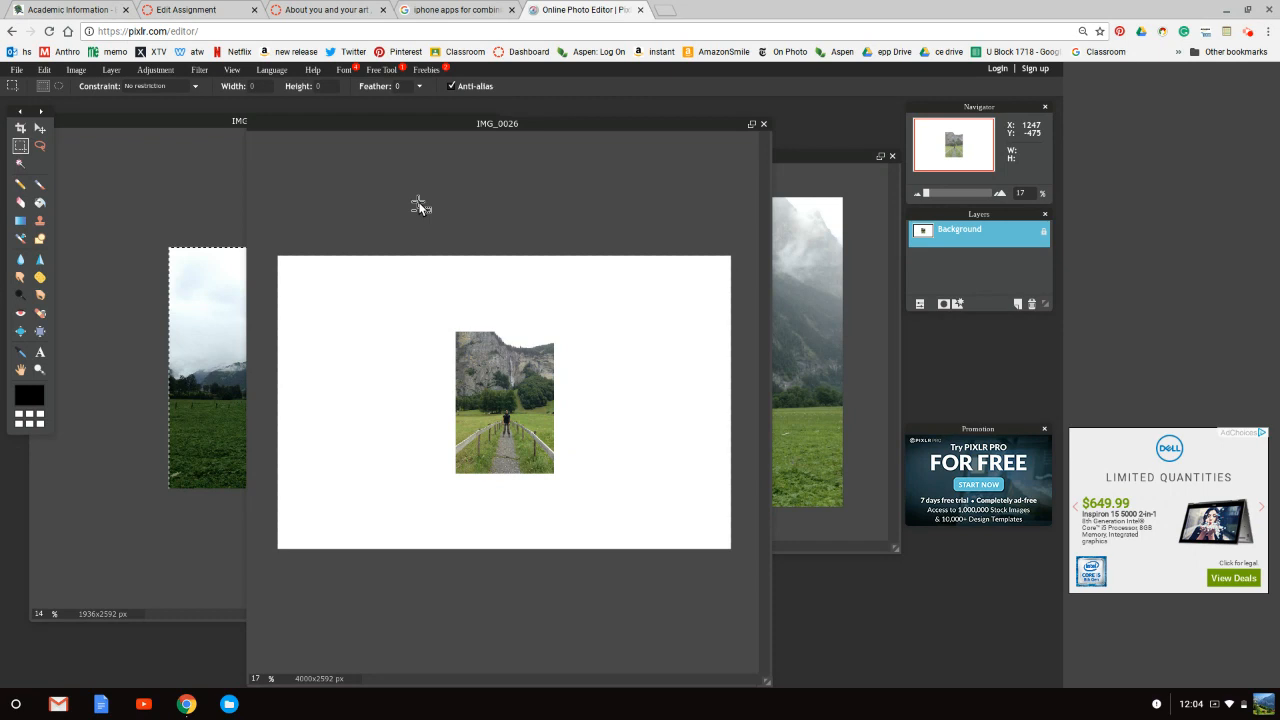
{"action": "key", "text": "ctrl+v"}
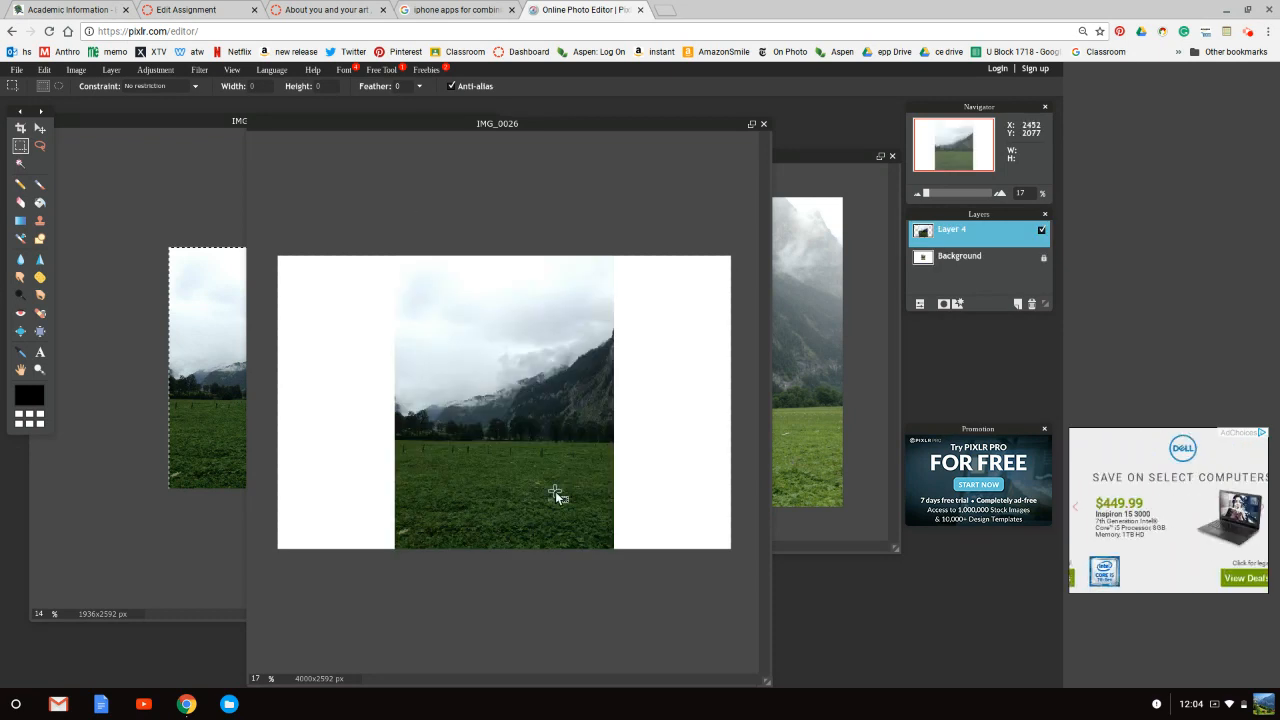
- Scale the pasted photo down with Free transform, place it against the centre photo's left side with bottom edges aligned, and apply
{"action": "key", "text": "ctrl+t"}
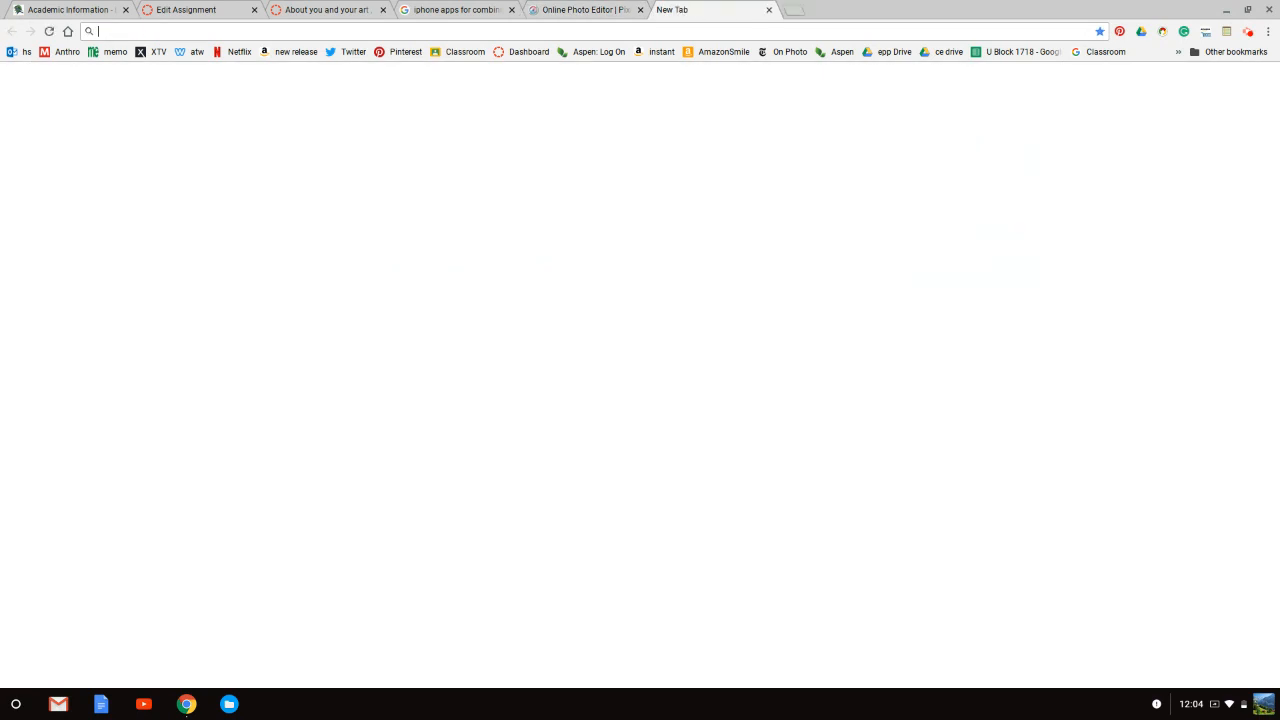
{"action": "left_click", "coordinate": [769, 11]}
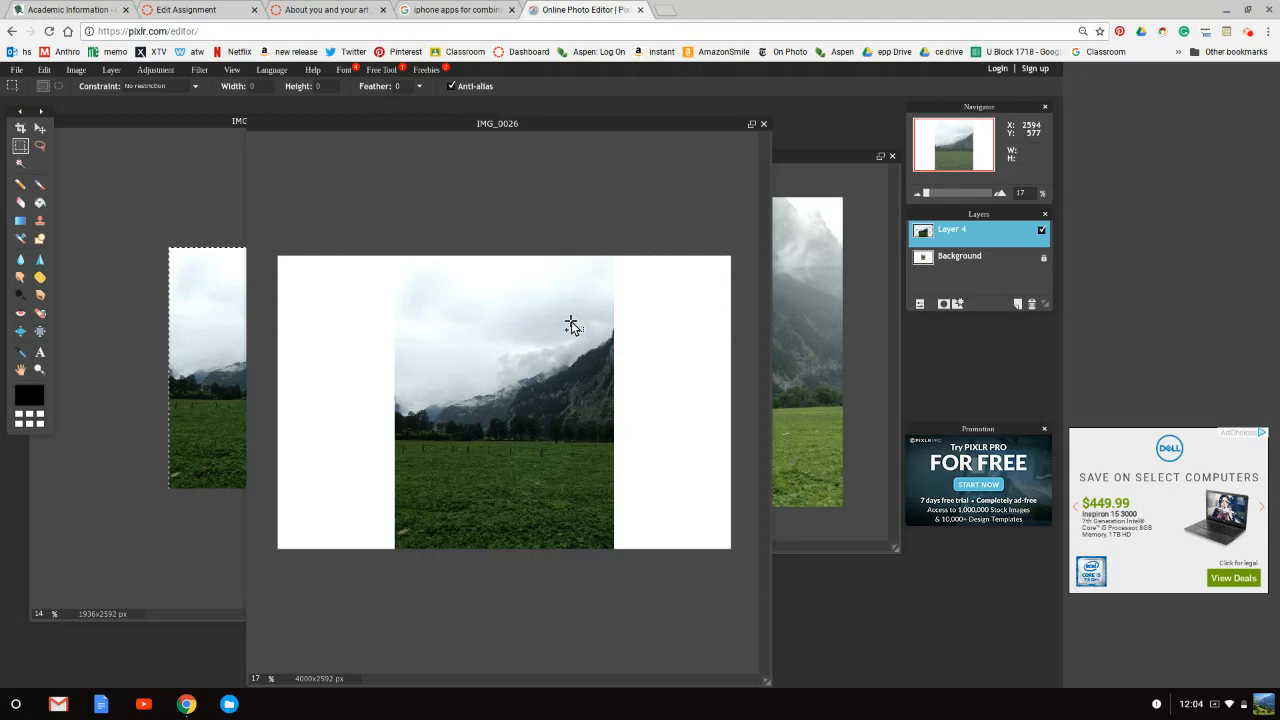
{"action": "key", "text": "ctrl+t"}
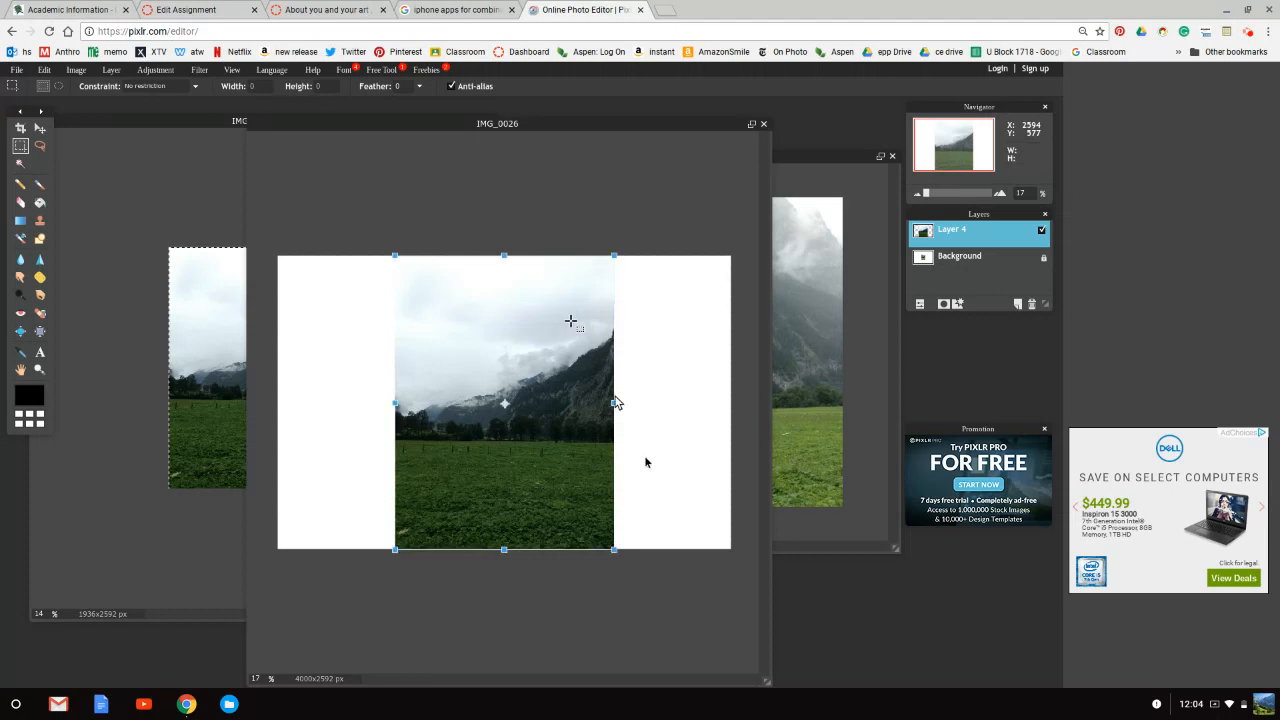
{"action": "left_click", "coordinate": [612, 550]}
{"action": "left_click_drag", "start_coordinate": [612, 550], "coordinate": [430, 450]}
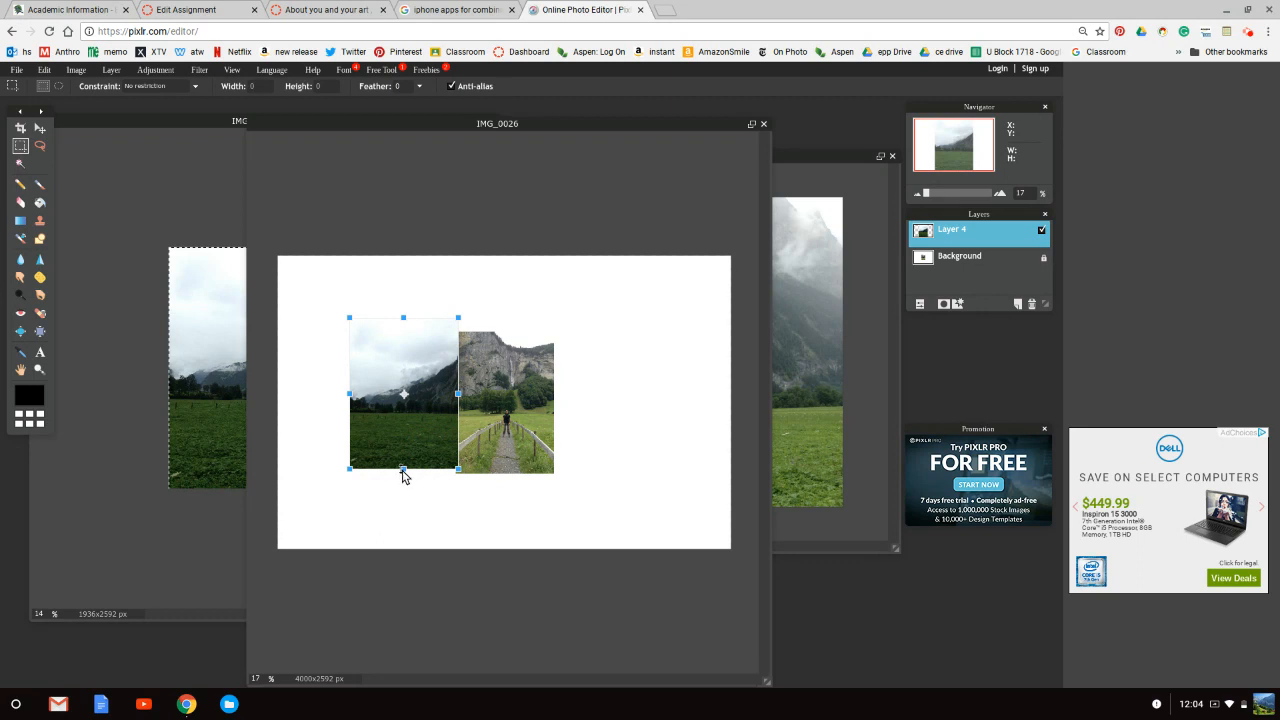
{"action": "left_click_drag", "start_coordinate": [403, 470], "coordinate": [404, 474]}
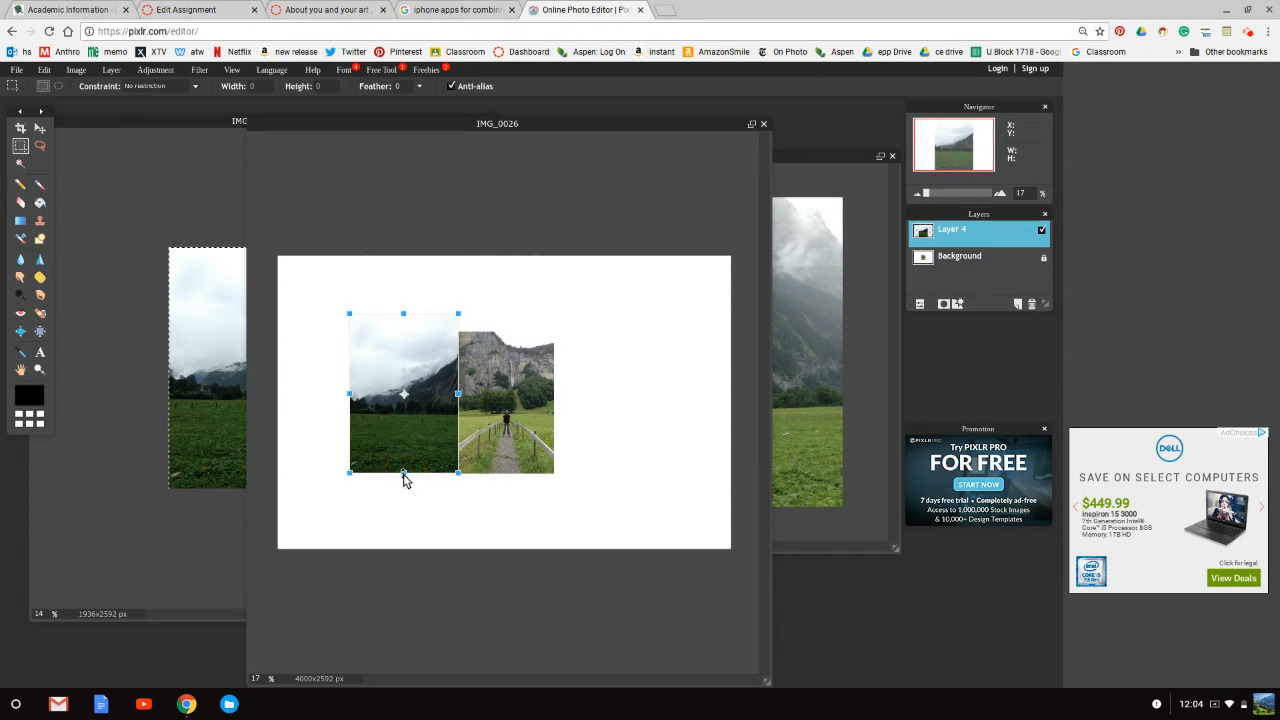
{"action": "key", "text": "Return"}
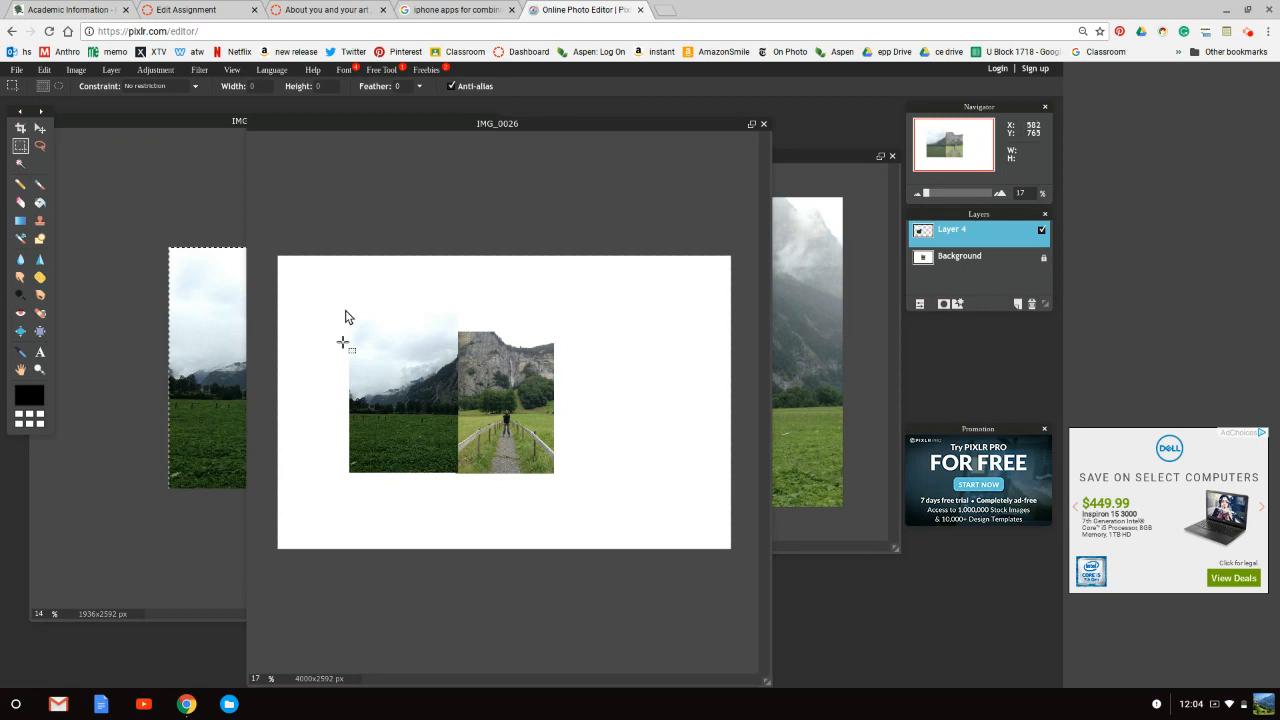
- Select the entire IMG_0029 photo, copy it and paste it as a new layer into IMG_0026
{"action": "left_click", "coordinate": [831, 157]}
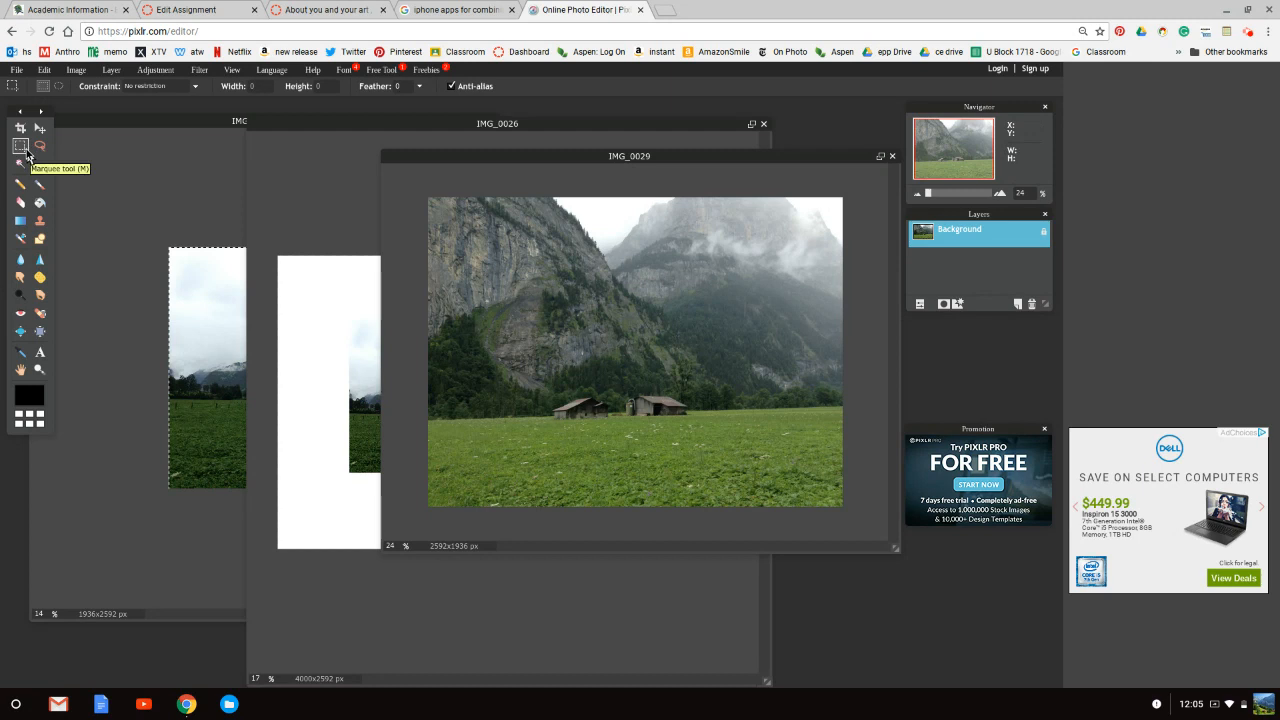
{"action": "left_click_drag", "start_coordinate": [429, 197], "coordinate": [666, 360]}
{"action": "left_click_drag", "start_coordinate": [782, 456], "coordinate": [851, 516]}
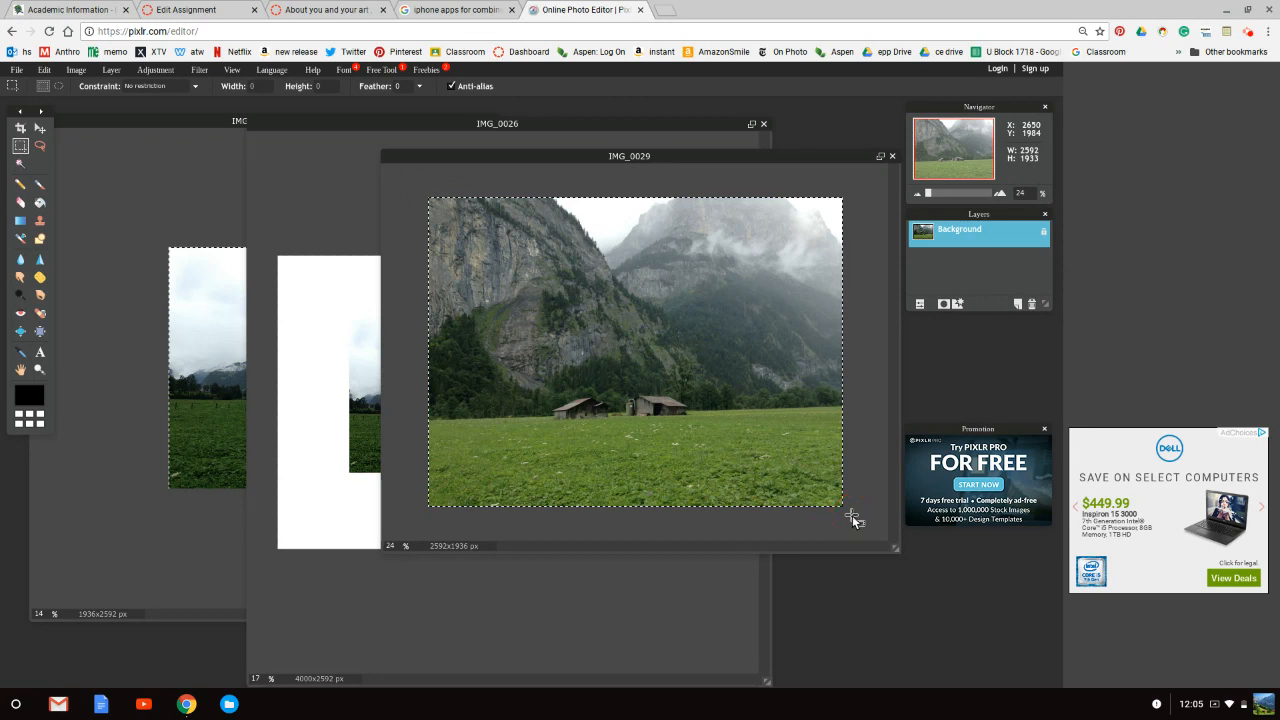
{"action": "left_click_drag", "start_coordinate": [852, 517], "coordinate": [853, 518]}
{"action": "key", "text": "ctrl+c"}
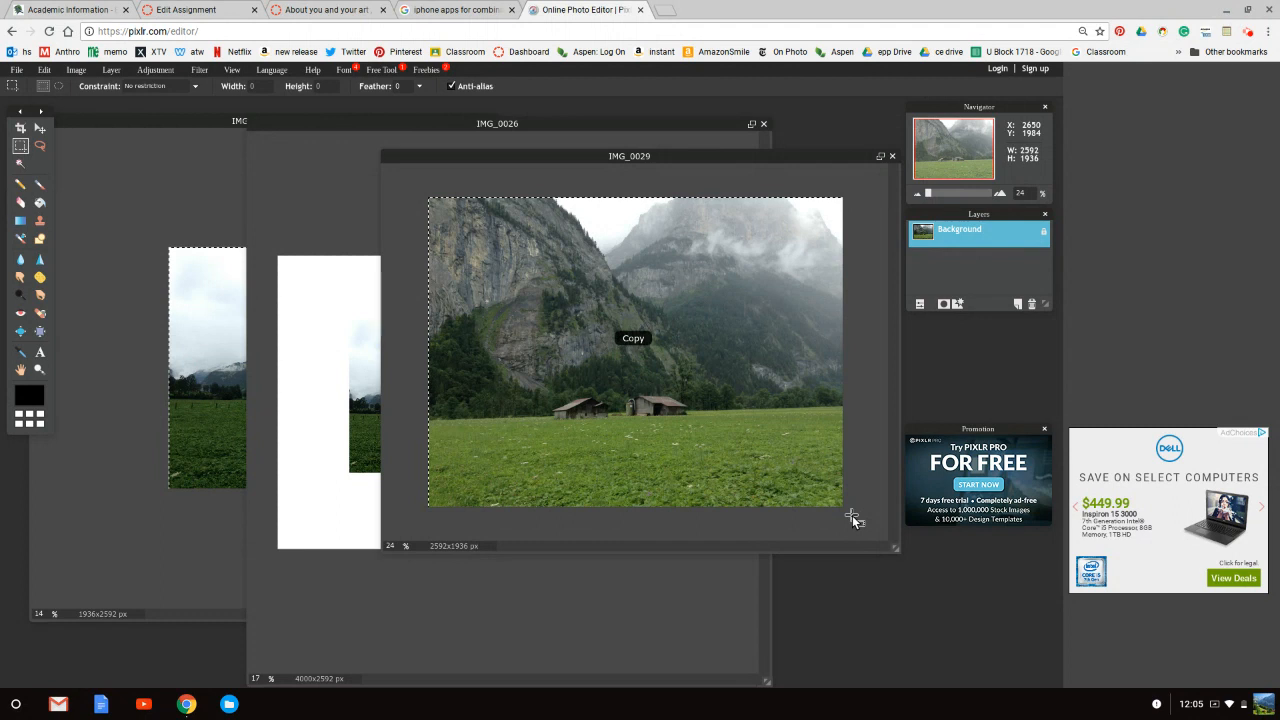
{"action": "left_click", "coordinate": [340, 124]}
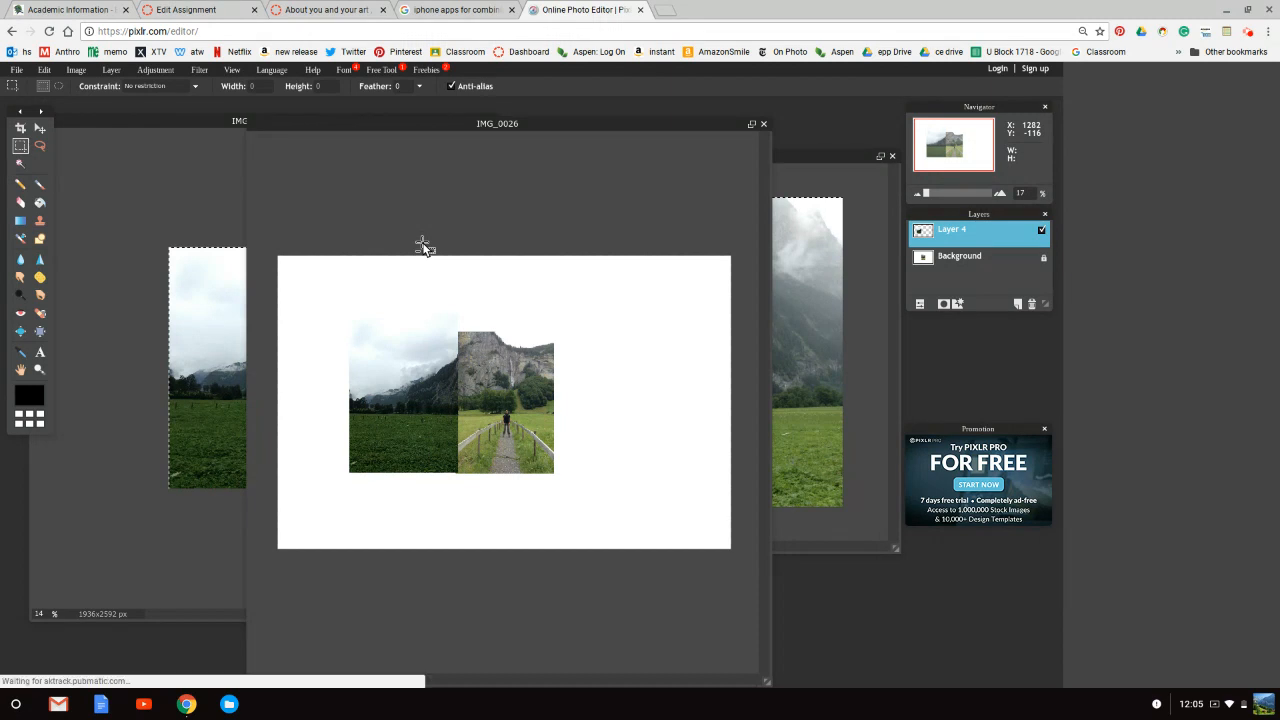
{"action": "key", "text": "ctrl+v"}
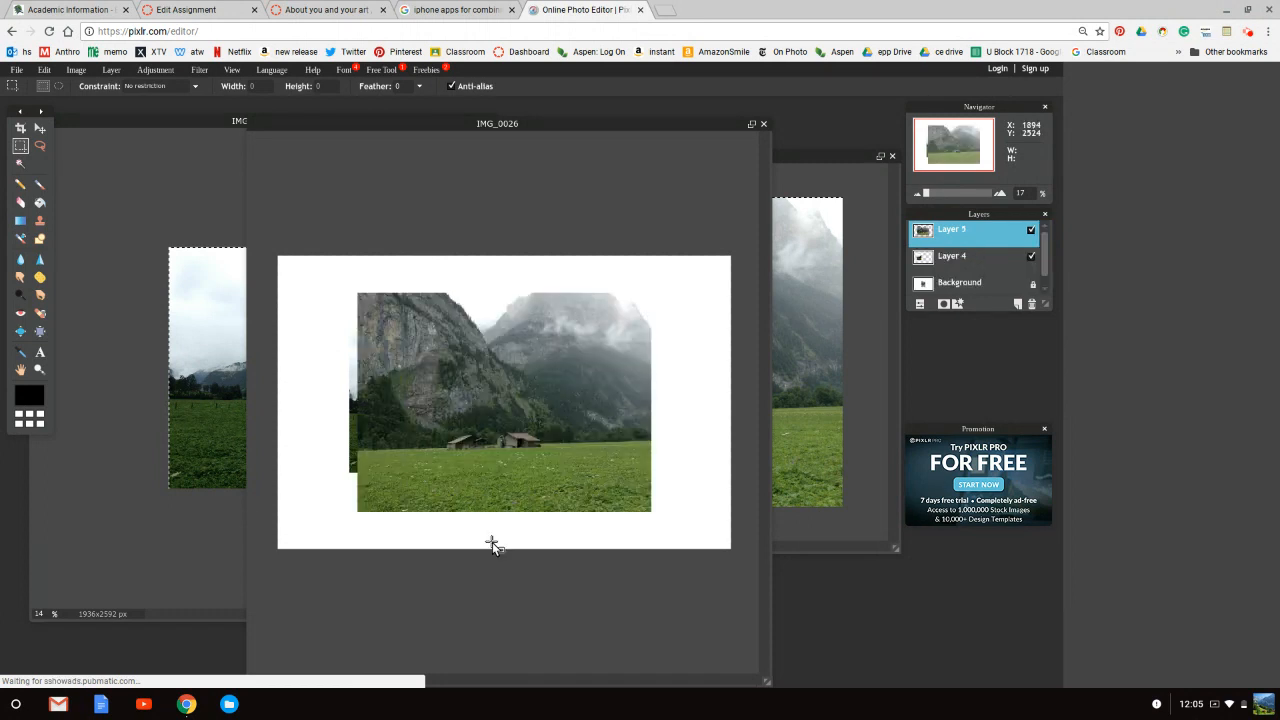
- Scale the pasted IMG_0029 photo down proportionally with Free transform and place it against the centre photo's right side
{"action": "key", "text": "ctrl+t"}
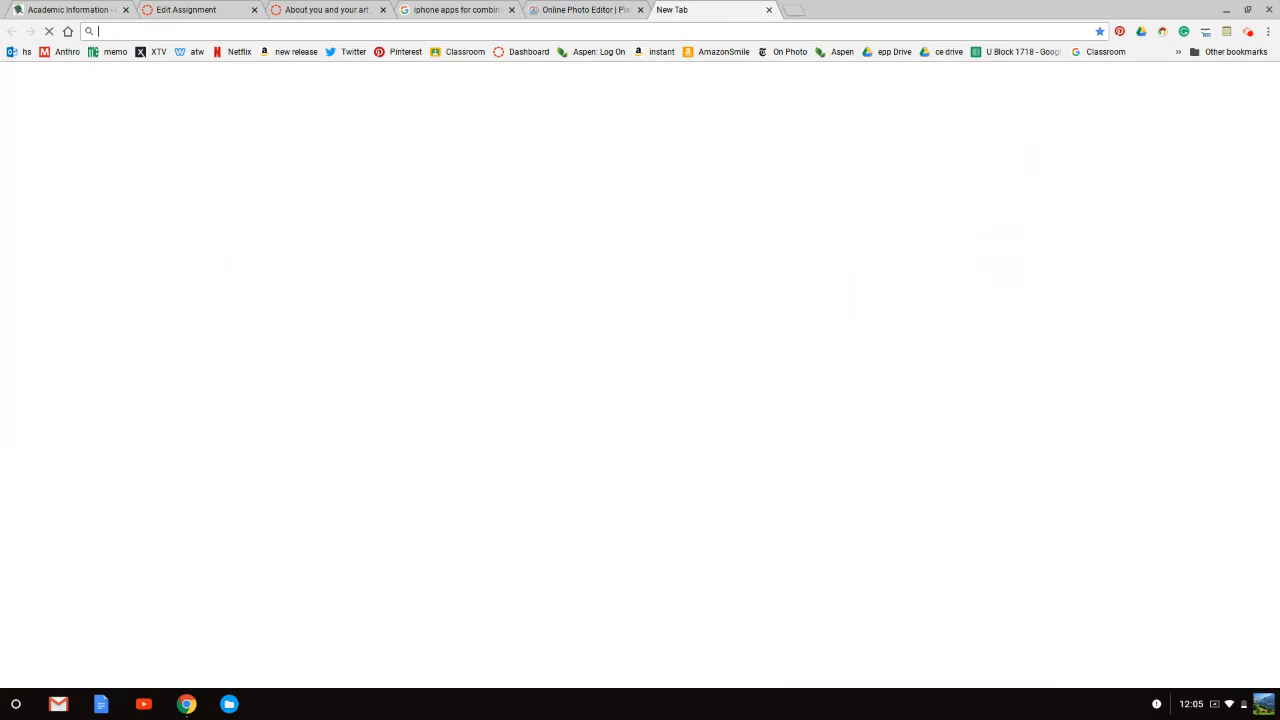
{"action": "left_click", "coordinate": [769, 10]}
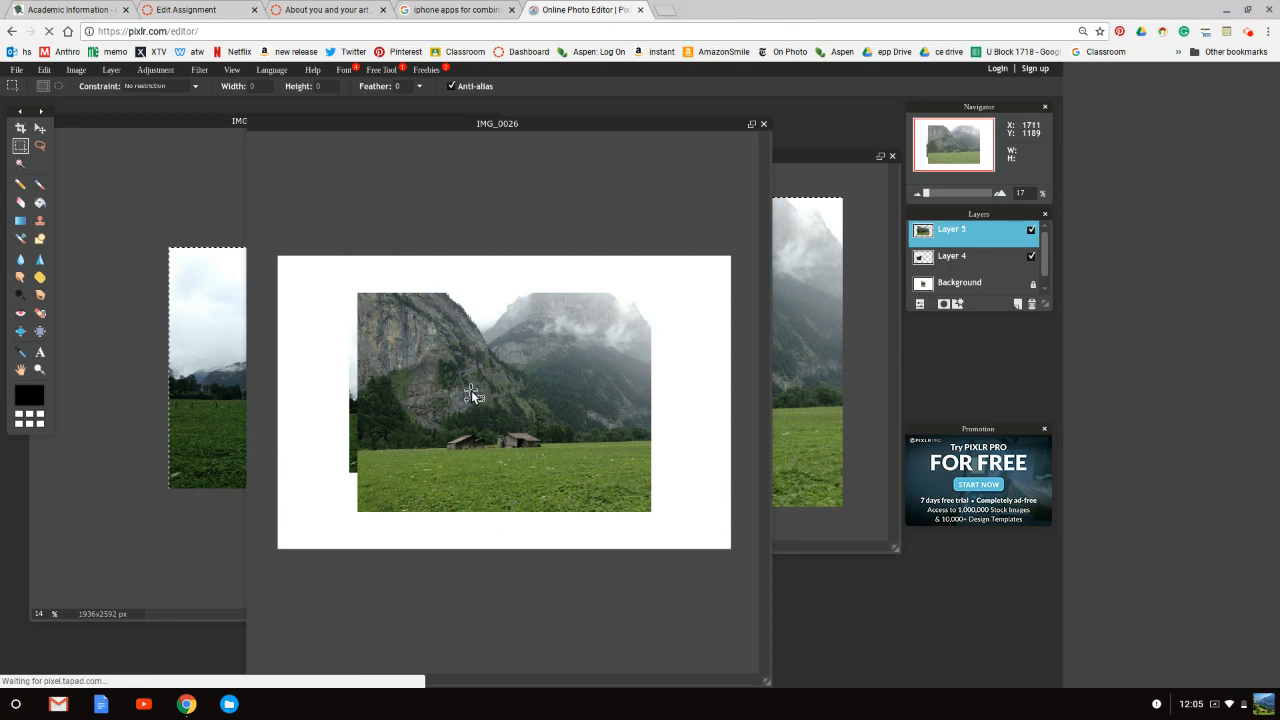
{"action": "key", "text": "ctrl+t"}
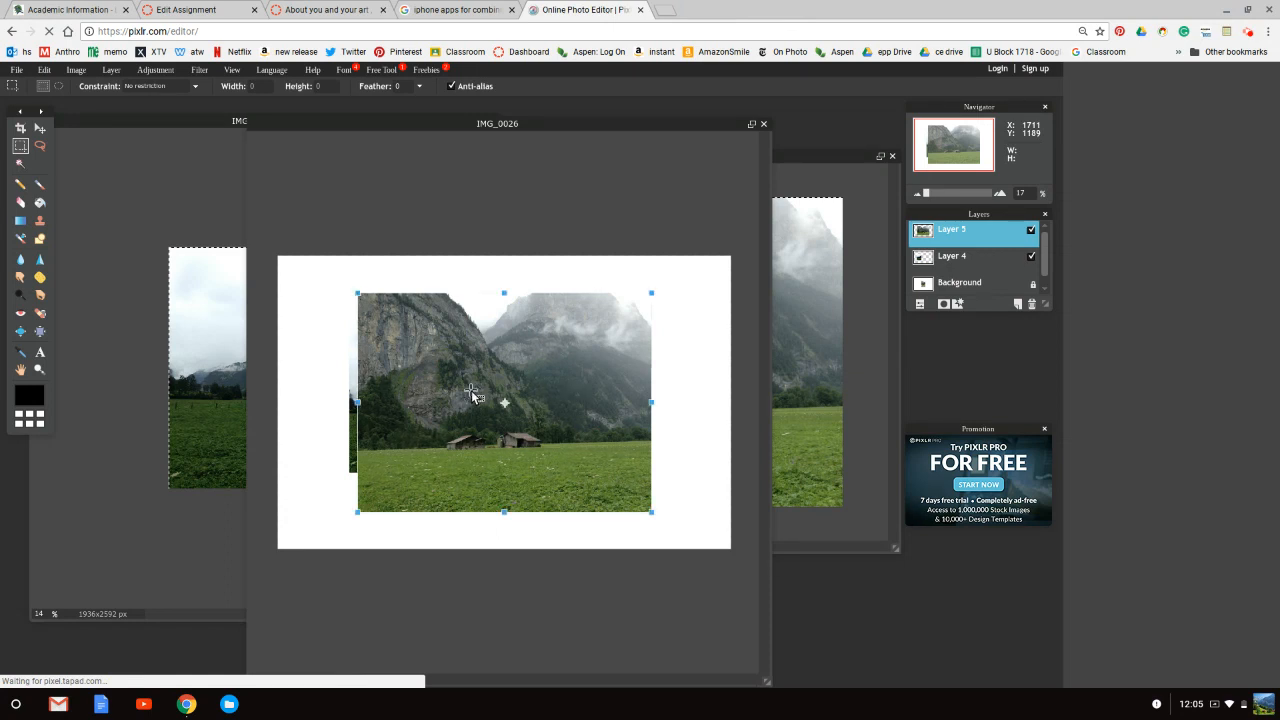
{"action": "left_click_drag", "start_coordinate": [651, 512], "coordinate": [686, 453]}
{"action": "left_click_drag", "start_coordinate": [704, 463], "coordinate": [700, 461]}
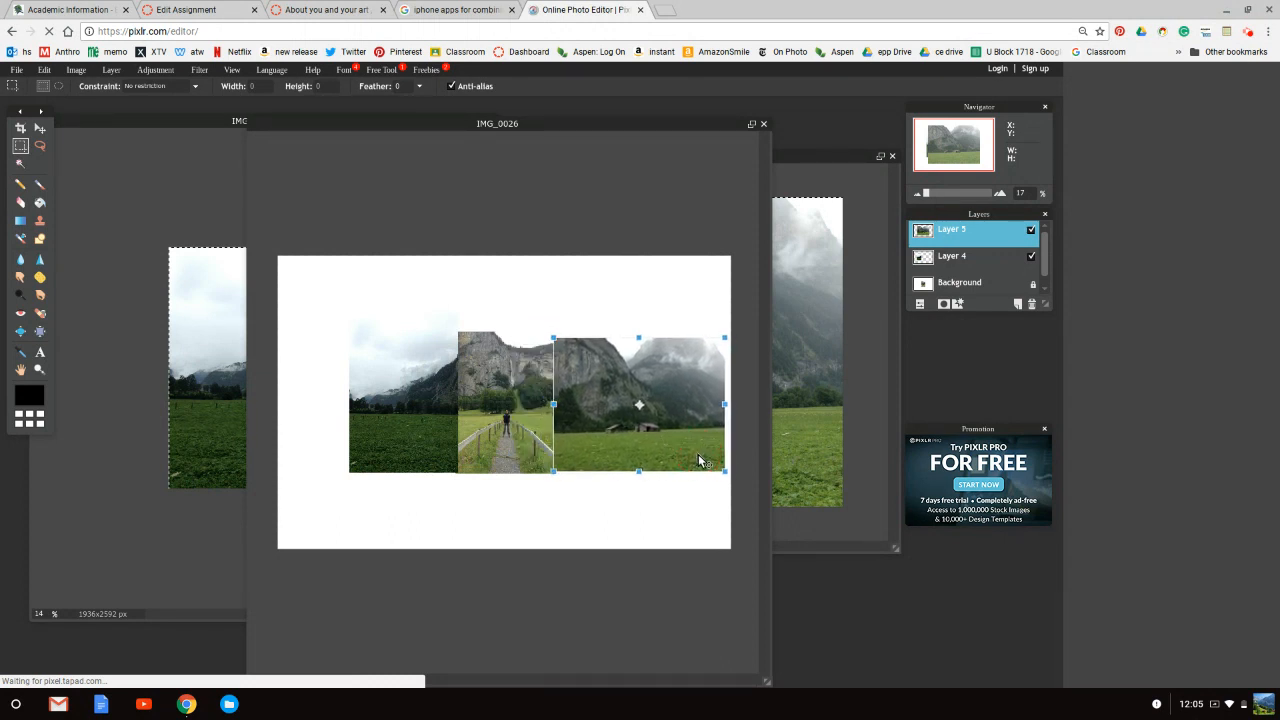
- Stretch the right-hand photo vertically past the canvas top, align its bottom edge with the other photos, and apply the transform
{"action": "left_click", "coordinate": [640, 337]}
{"action": "left_click_drag", "start_coordinate": [640, 337], "coordinate": [638, 291]}
{"action": "left_click_drag", "start_coordinate": [623, 430], "coordinate": [623, 392]}
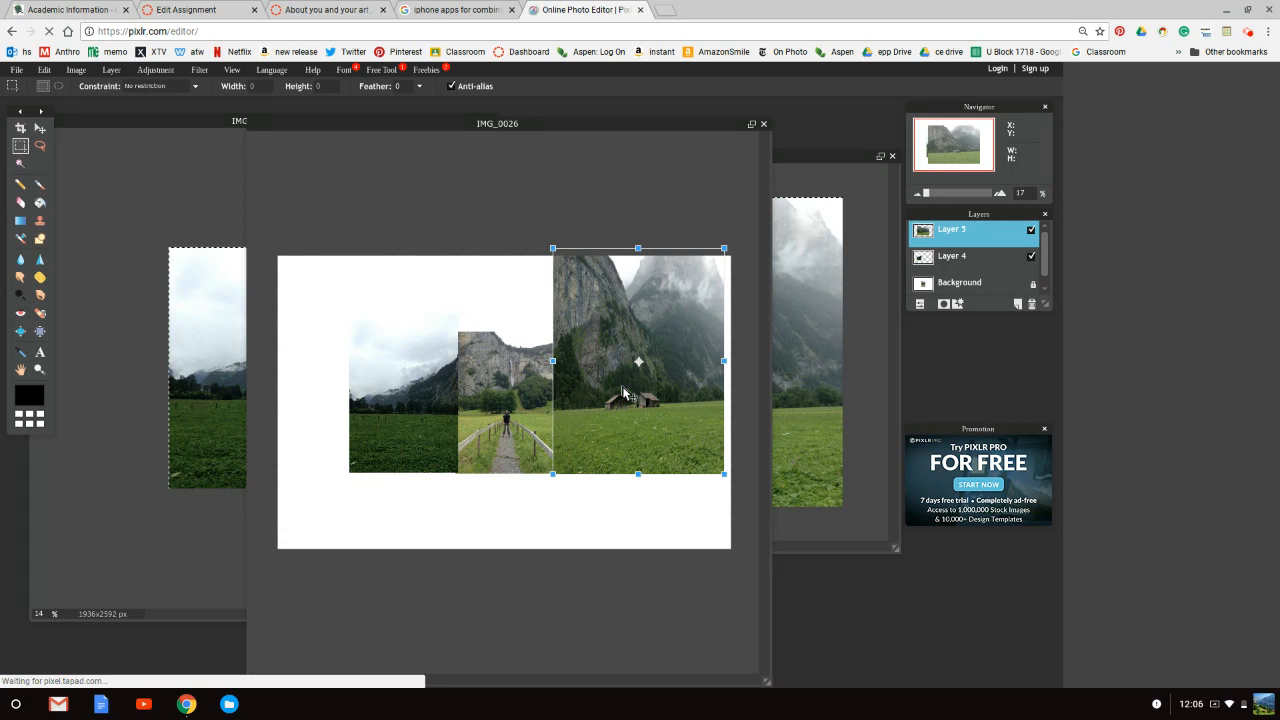
{"action": "key", "text": "Return"}
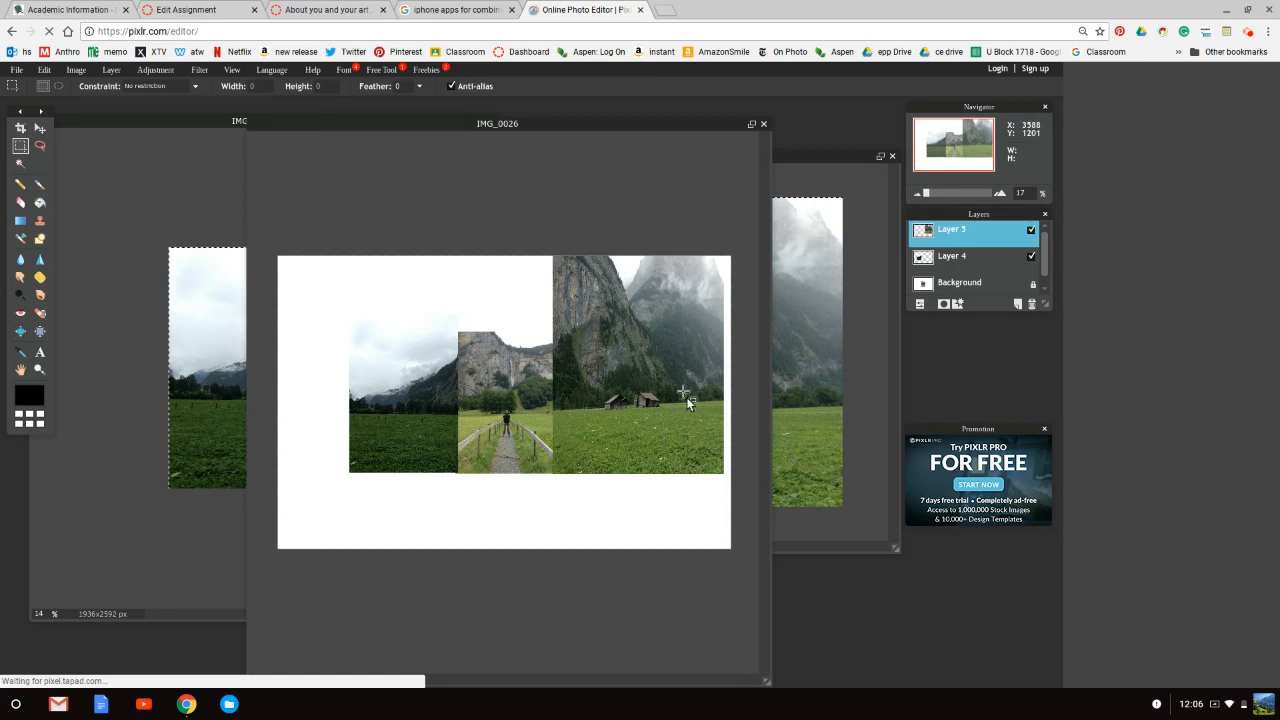
- Crop the composite to about 2776 by 1235 pixels across all three photos, cutting off the uneven tops, and make the Background layer active
{"action": "left_click", "coordinate": [20, 128]}
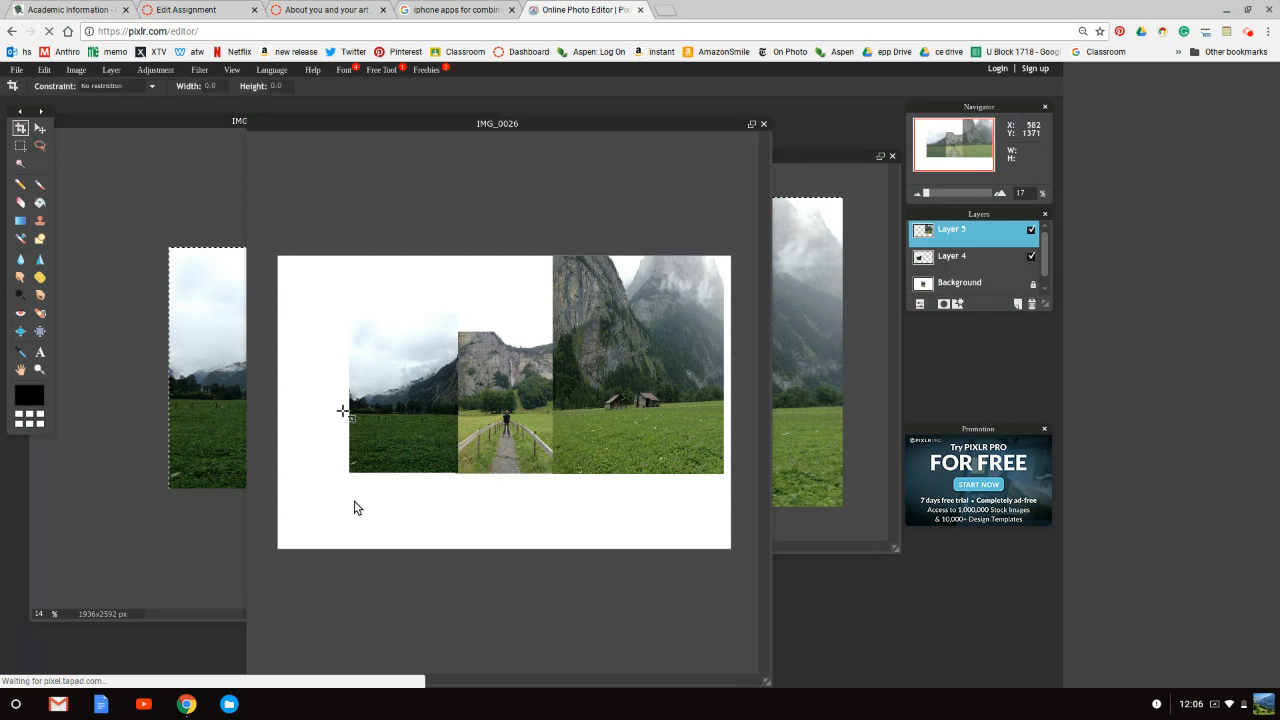
{"action": "left_click_drag", "start_coordinate": [351, 473], "coordinate": [665, 334]}
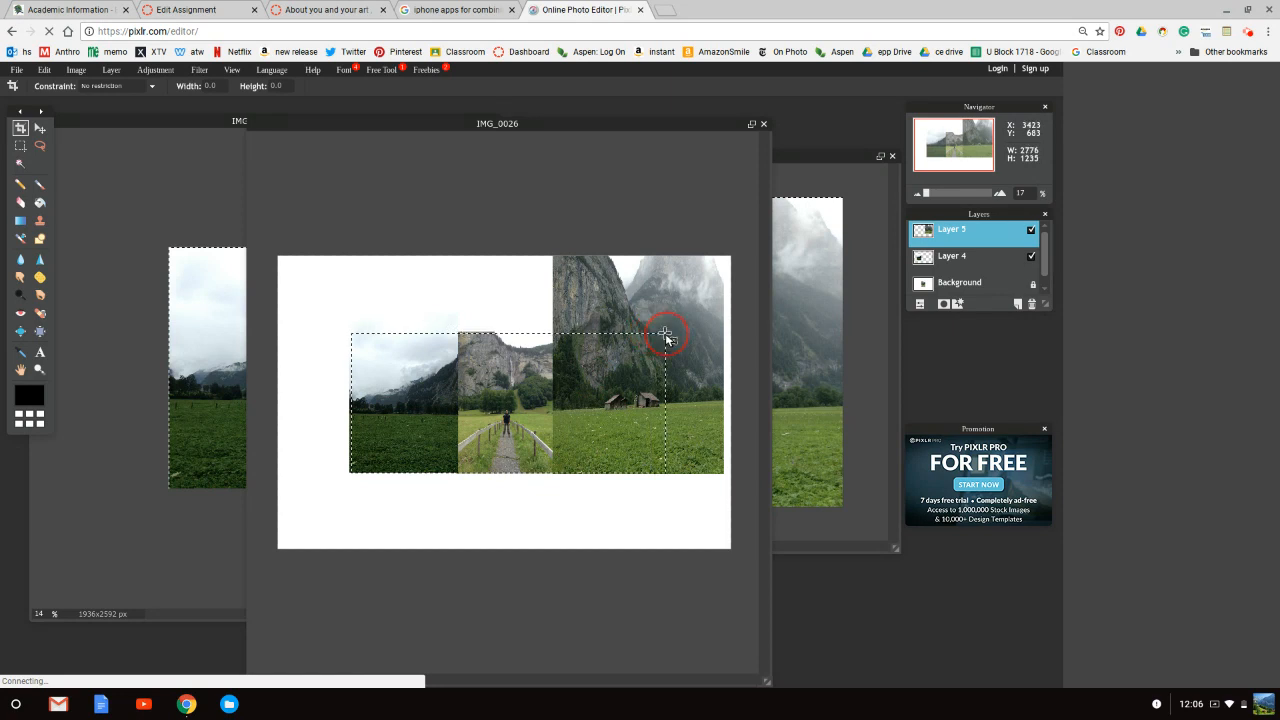
{"action": "left_click_drag", "start_coordinate": [665, 334], "coordinate": [665, 334]}
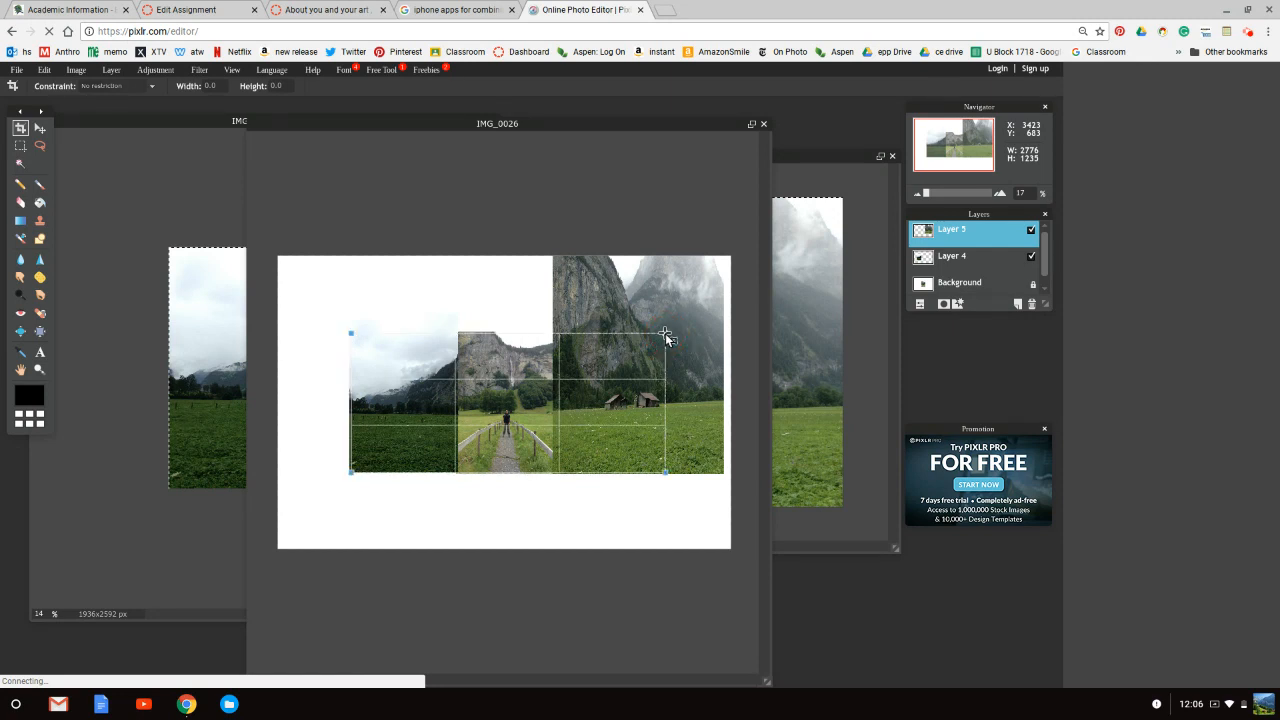
{"action": "key", "text": "Return"}
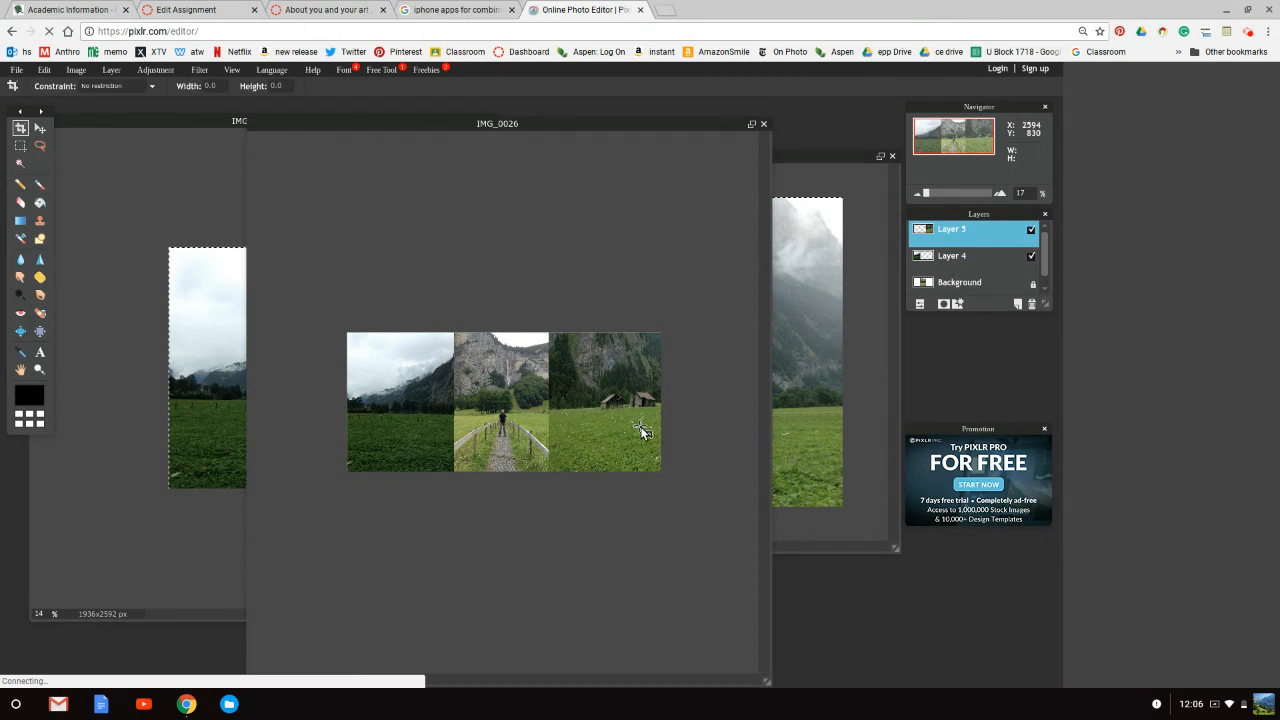
{"action": "left_click", "coordinate": [993, 262]}
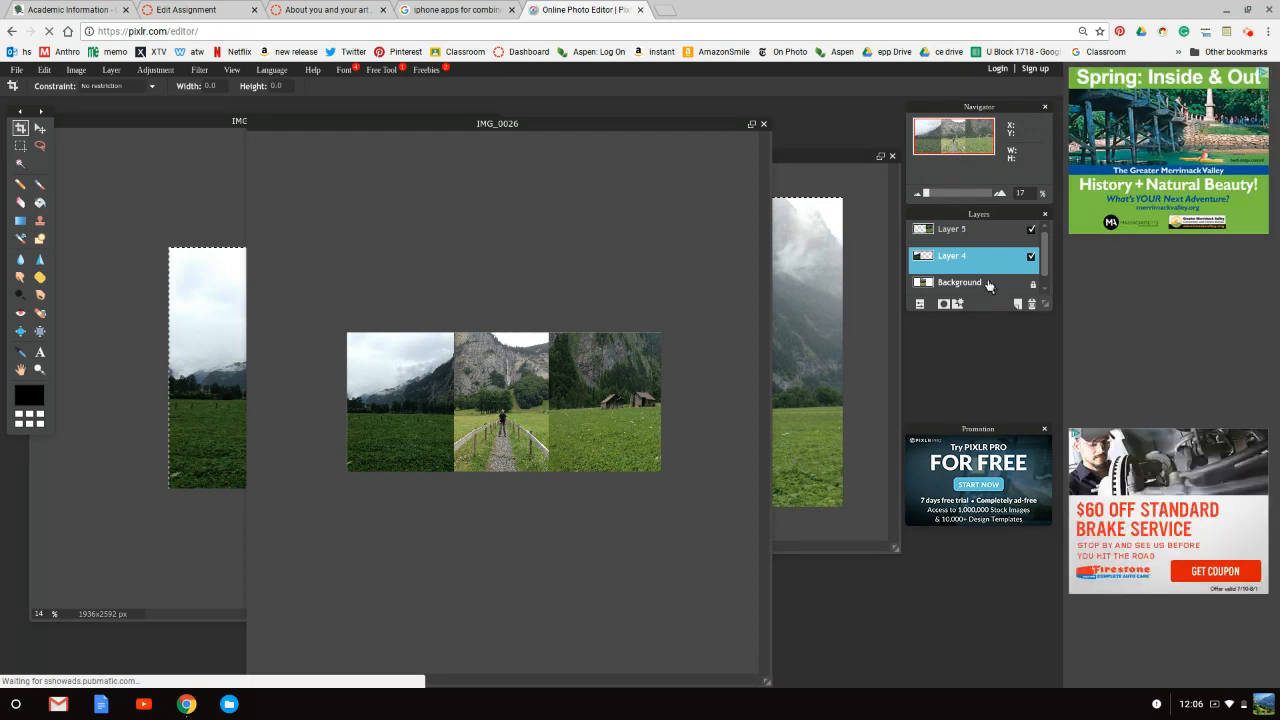
{"action": "left_click", "coordinate": [988, 286]}
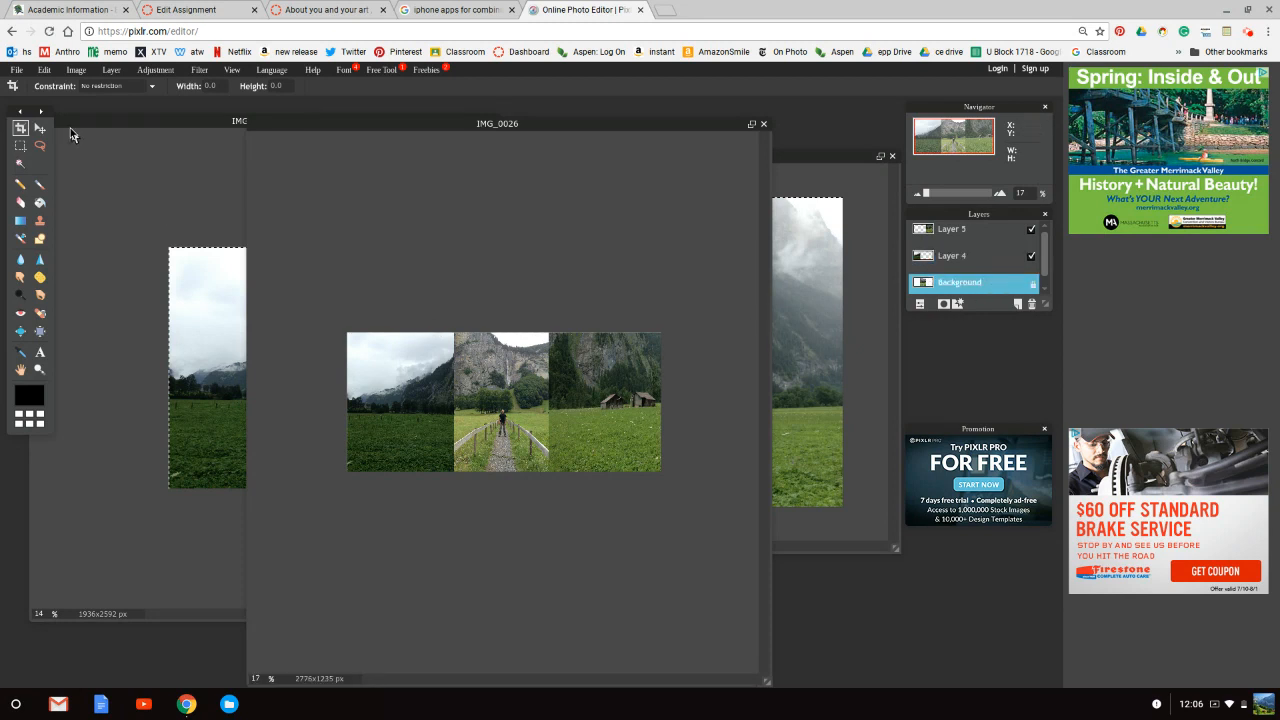
- Start saving the composite to the computer in JPEG format with the quality set to 100
{"action": "left_click", "coordinate": [18, 72]}
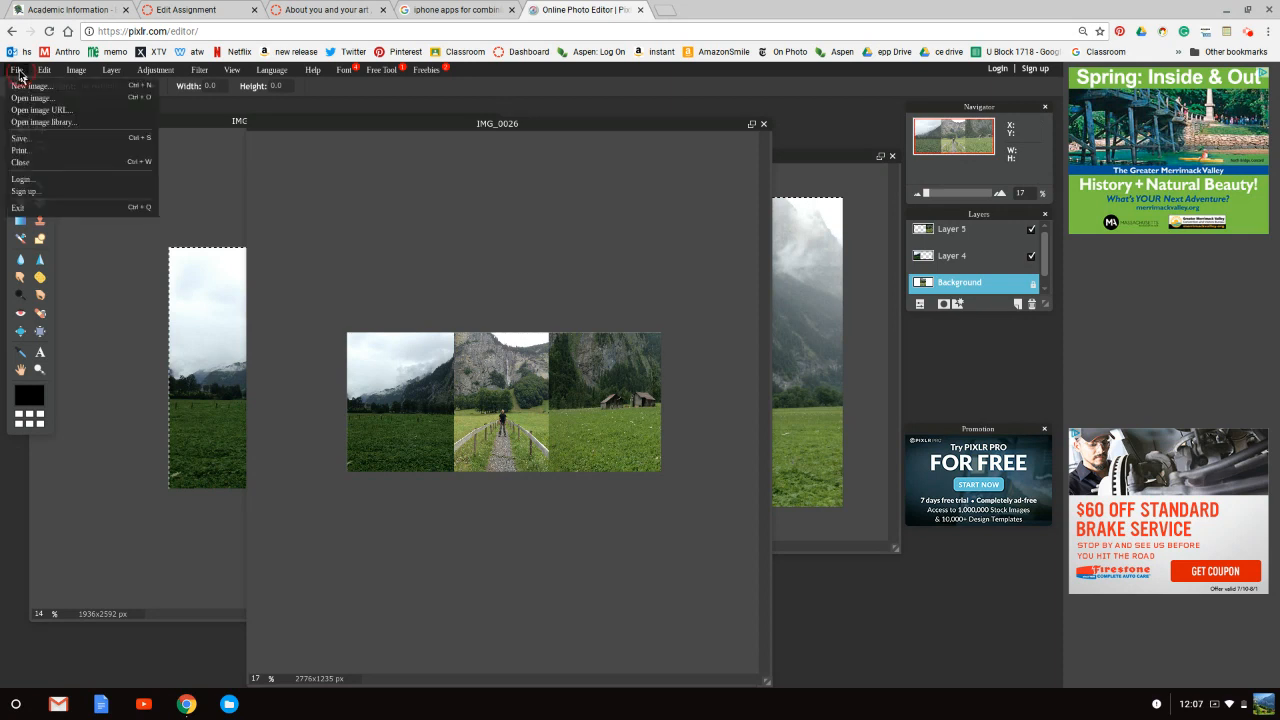
{"action": "left_click", "coordinate": [26, 138]}
{"action": "key", "text": "Return"}
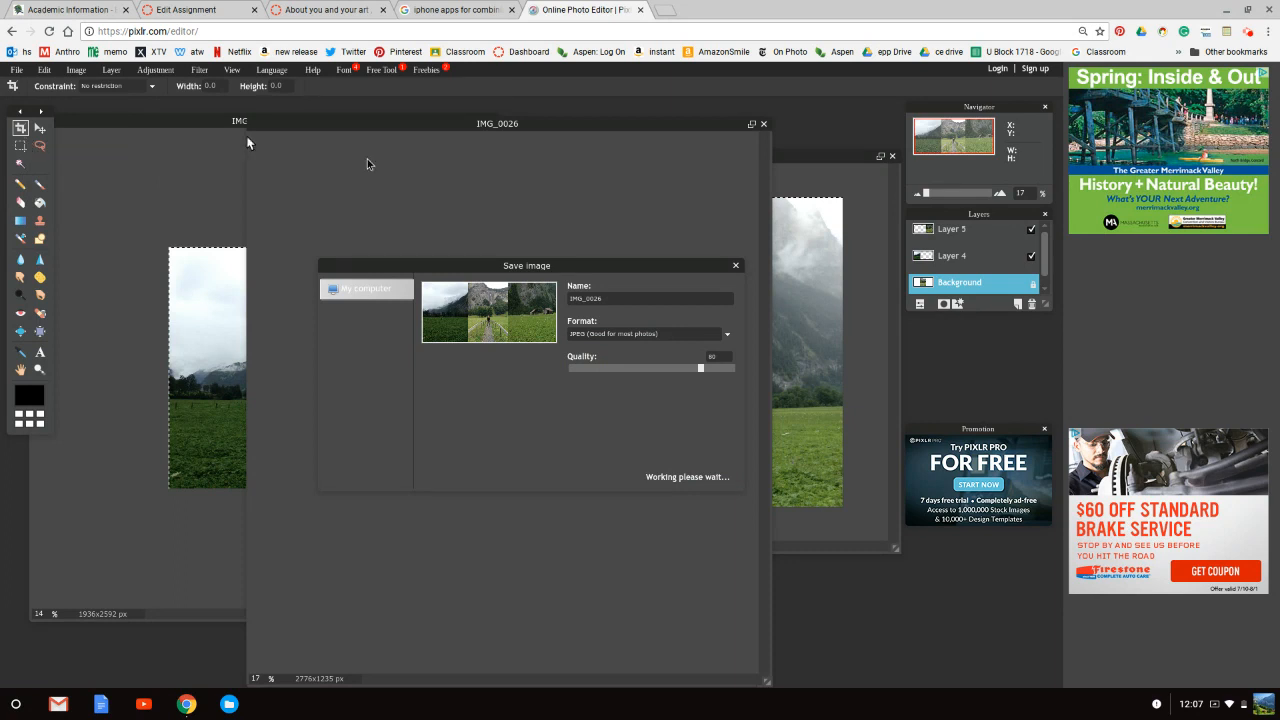
{"action": "left_click", "coordinate": [728, 340]}
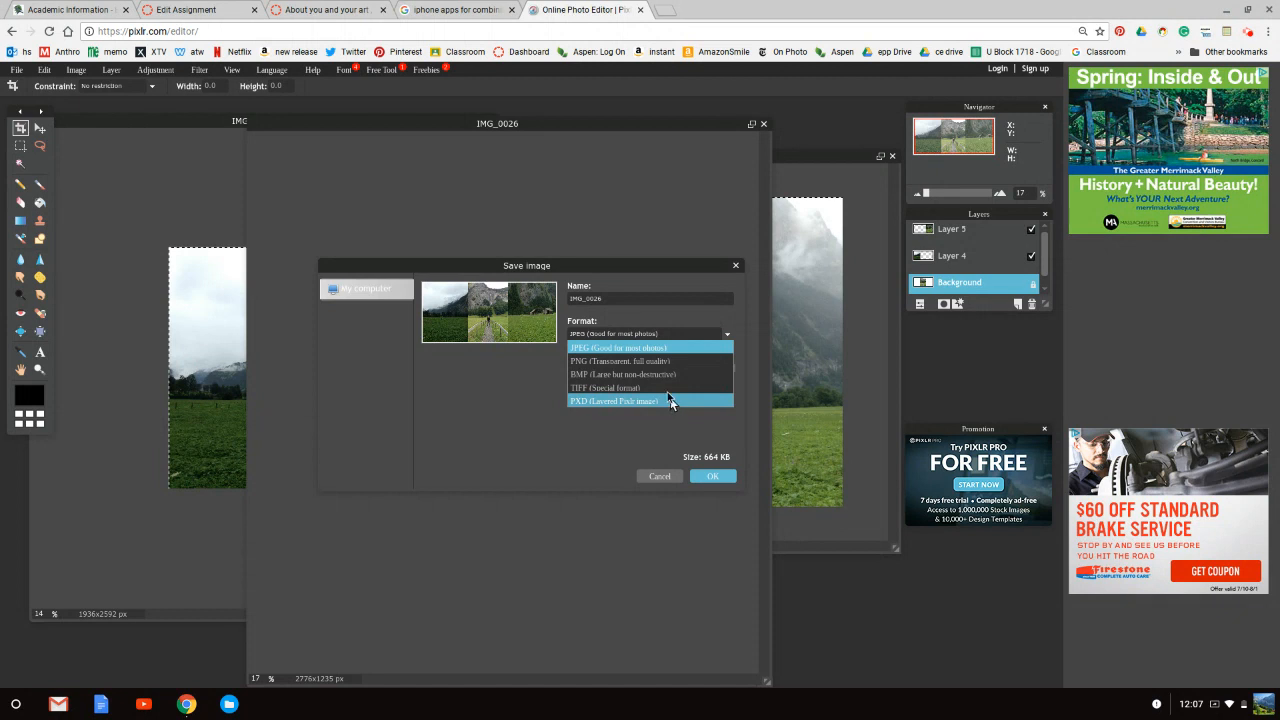
{"action": "left_click", "coordinate": [646, 343]}
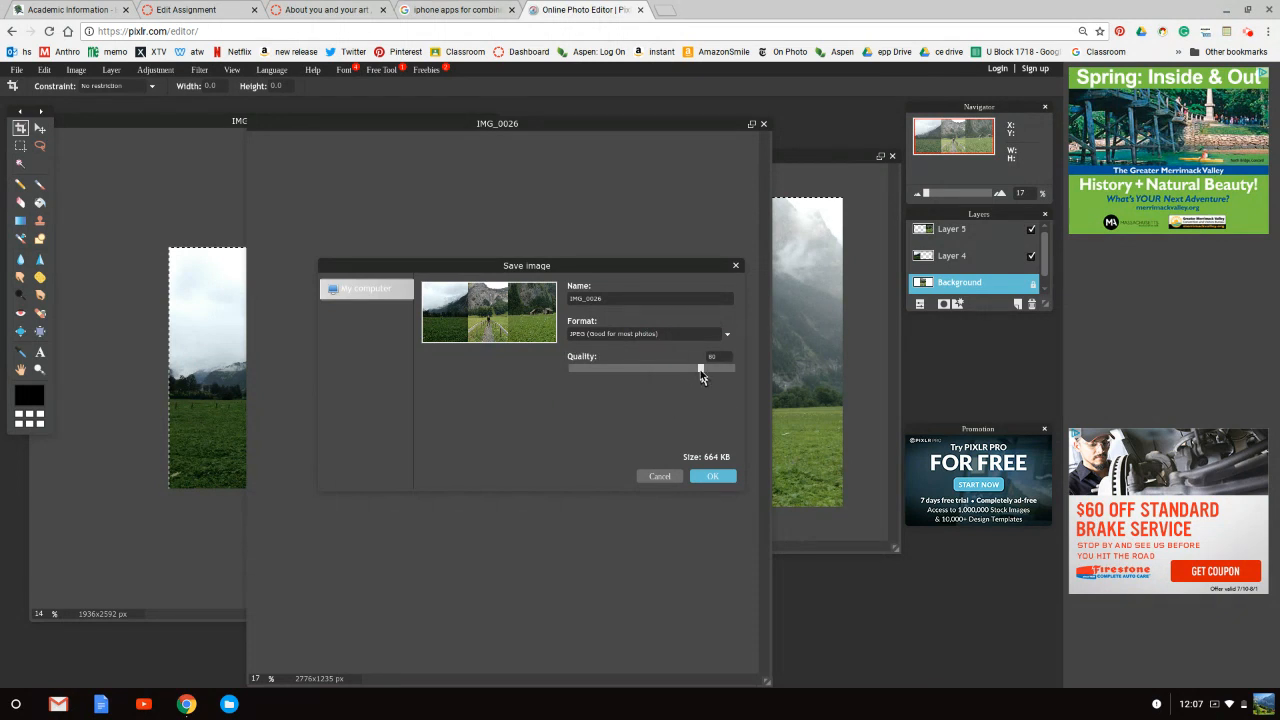
{"action": "left_click_drag", "start_coordinate": [703, 373], "coordinate": [733, 372]}
{"action": "key", "text": "Return"}
- Name the image swisstriptych and save it as a JPEG in the wengen folder of My Drive
{"action": "left_click", "coordinate": [611, 300]}
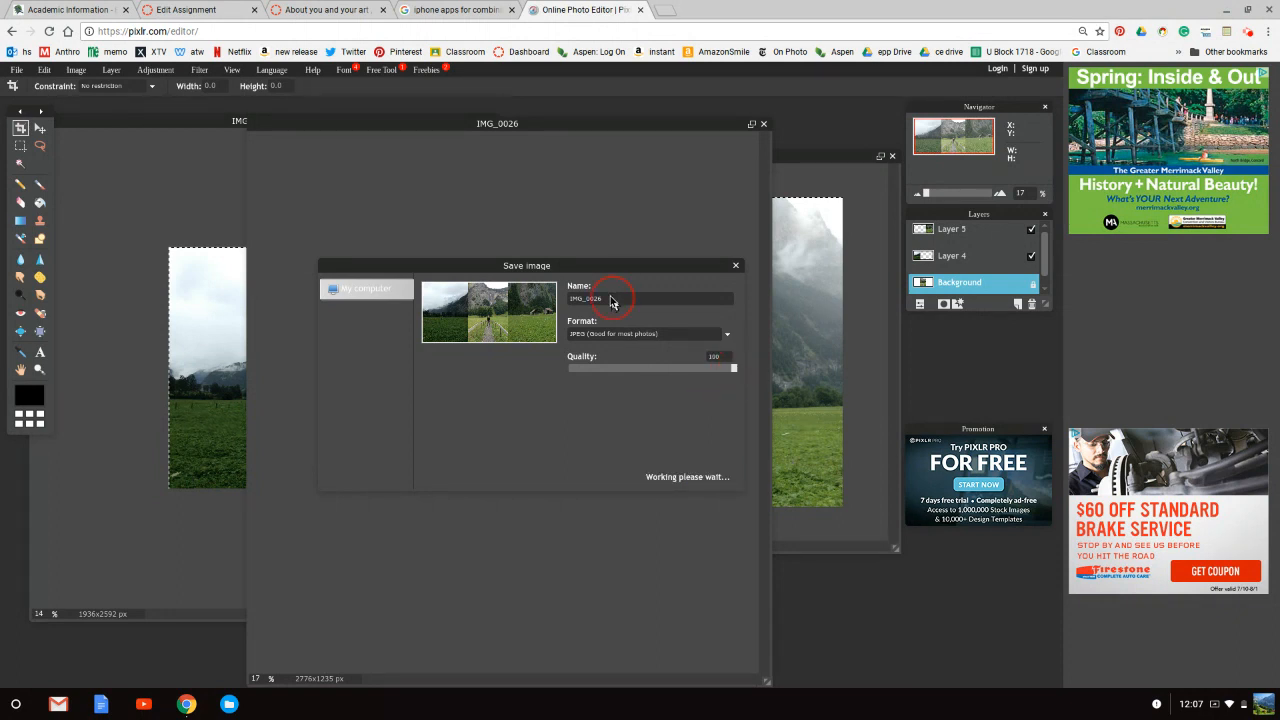
{"action": "left_click_drag", "start_coordinate": [611, 298], "coordinate": [565, 301]}
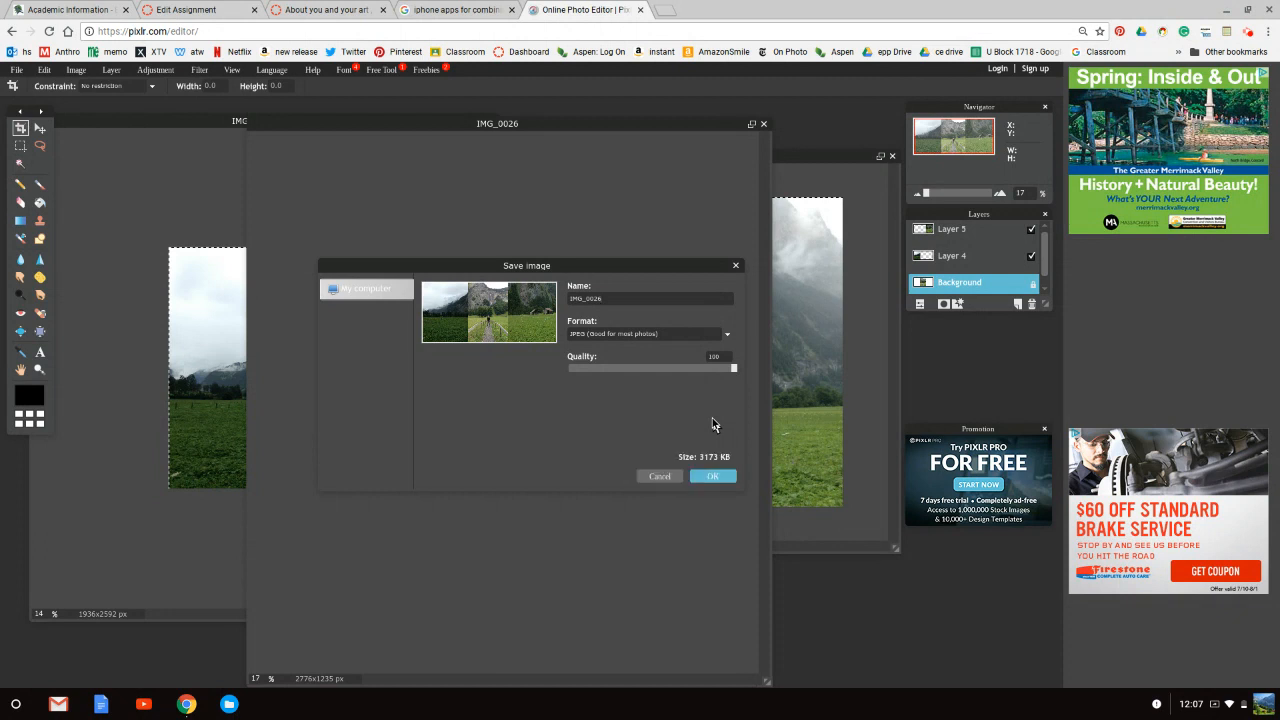
{"action": "key", "text": "BackSpace"}
{"action": "key", "text": "BackSpace"}
{"action": "key", "text": "BackSpace"}
{"action": "key", "text": "BackSpace"}
{"action": "key", "text": "BackSpace"}
{"action": "type", "text": "swisstriptych"}
{"action": "left_click", "coordinate": [716, 476]}
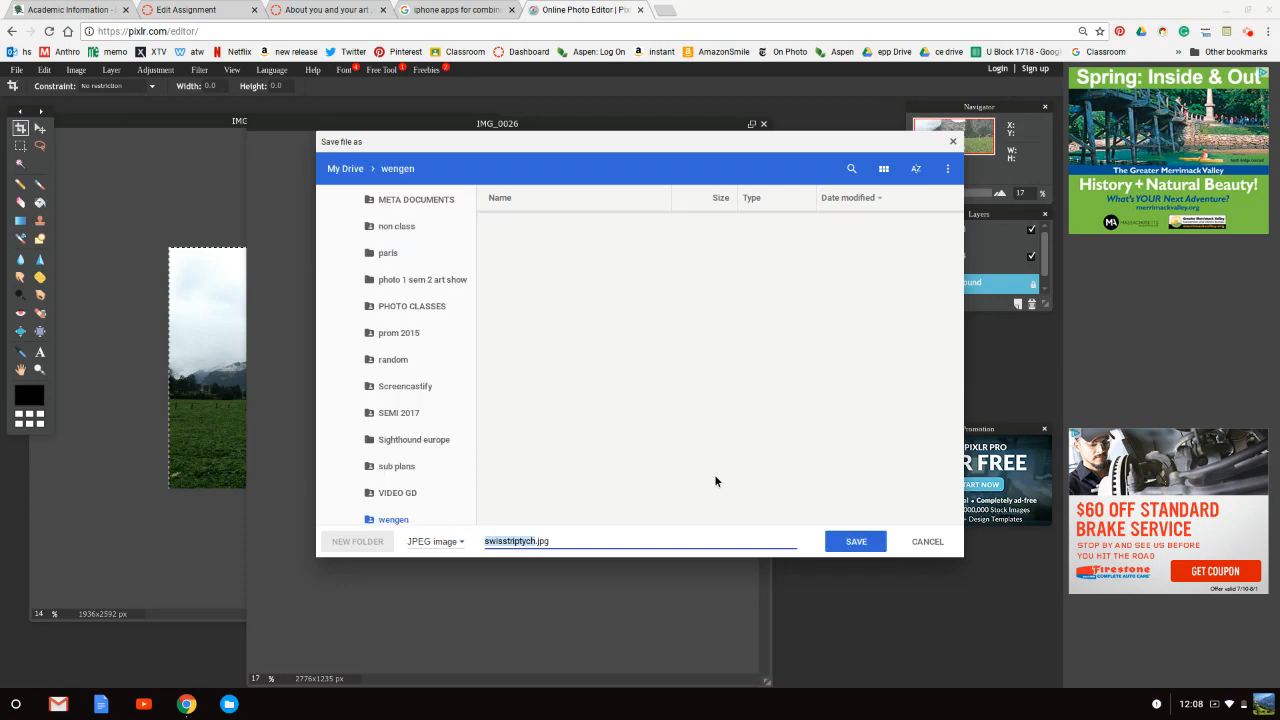
{"action": "left_click", "coordinate": [851, 541]}
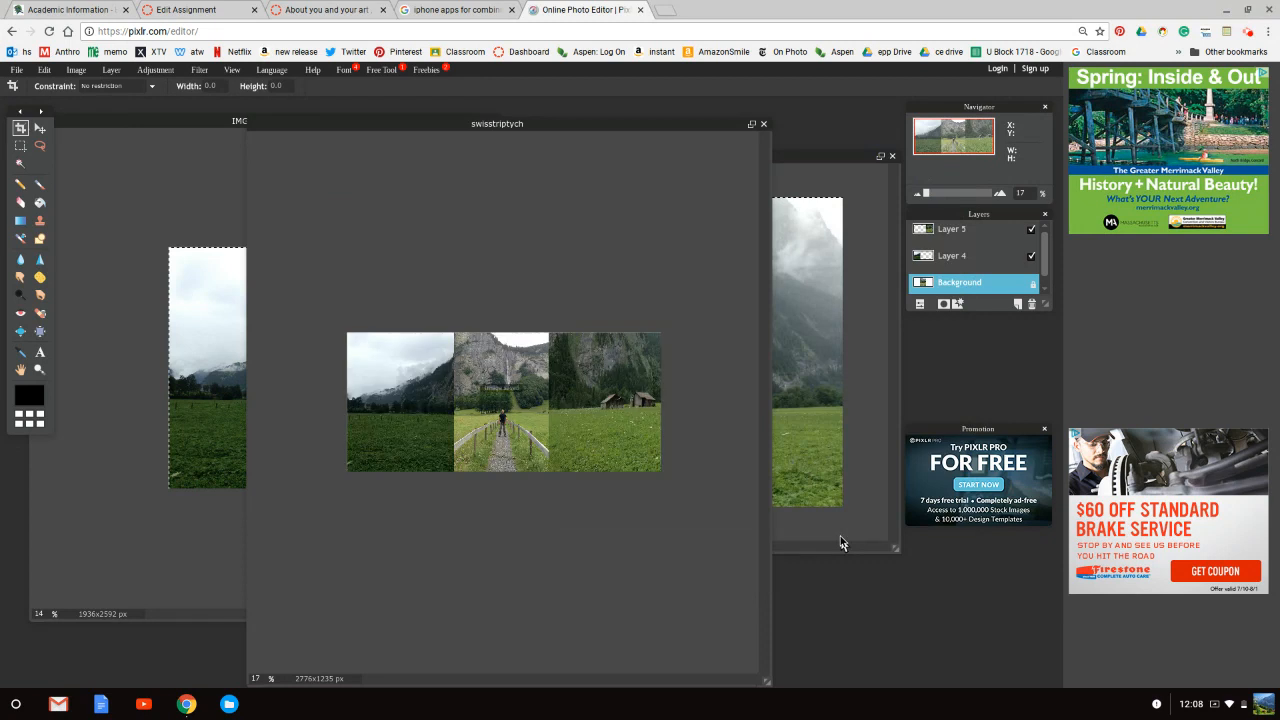